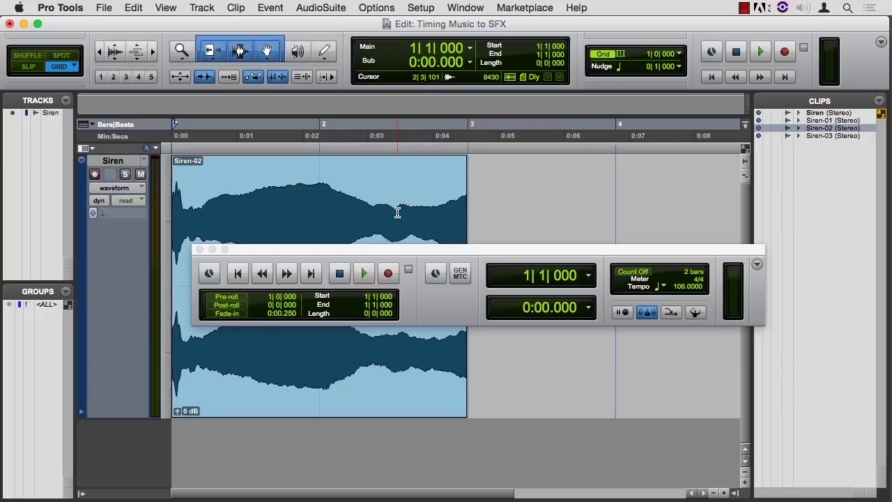
# Time-stretch the end of the siren clip to the start of bar 3 with the TCE Trim tool, and reactivate the Smart Tool
pyautogui.press('super+bracketright')
pyautogui.press('super+bracketright')
pyautogui.press('super+bracketright')
pyautogui.hscroll(10, 500, 352)
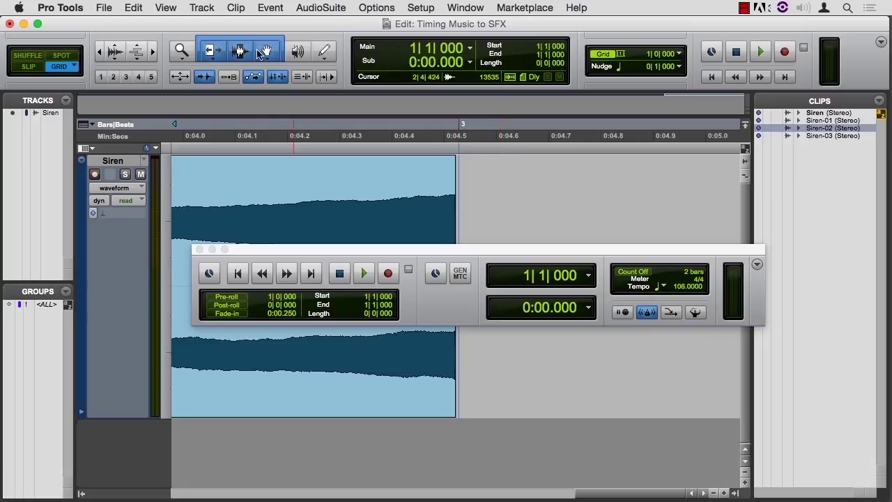
pyautogui.click(213, 52)
pyautogui.click(220, 84)
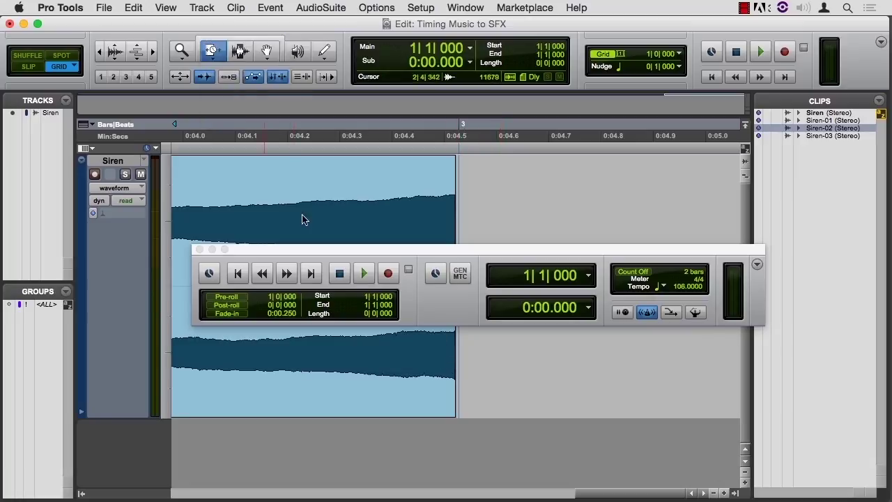
pyautogui.click(449, 367)
pyautogui.moveTo(455, 367); pyautogui.dragTo(454, 369)
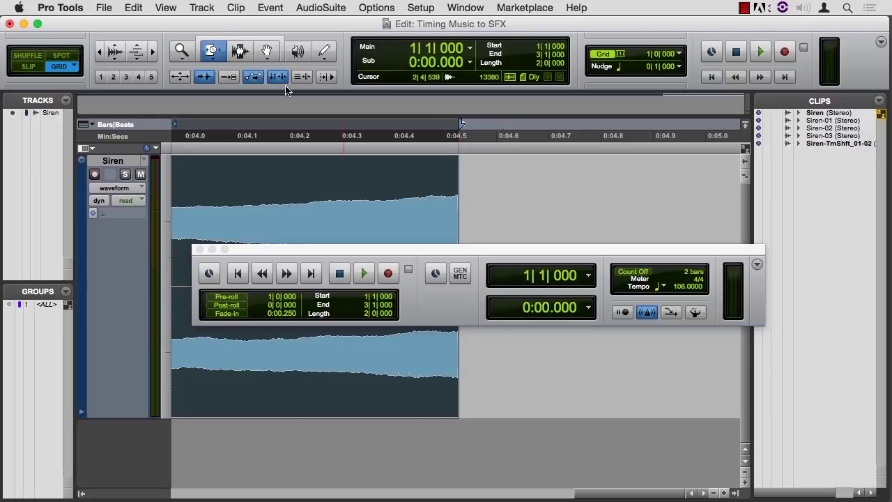
pyautogui.moveTo(216, 50); pyautogui.dragTo(230, 58)
pyautogui.click(247, 43)
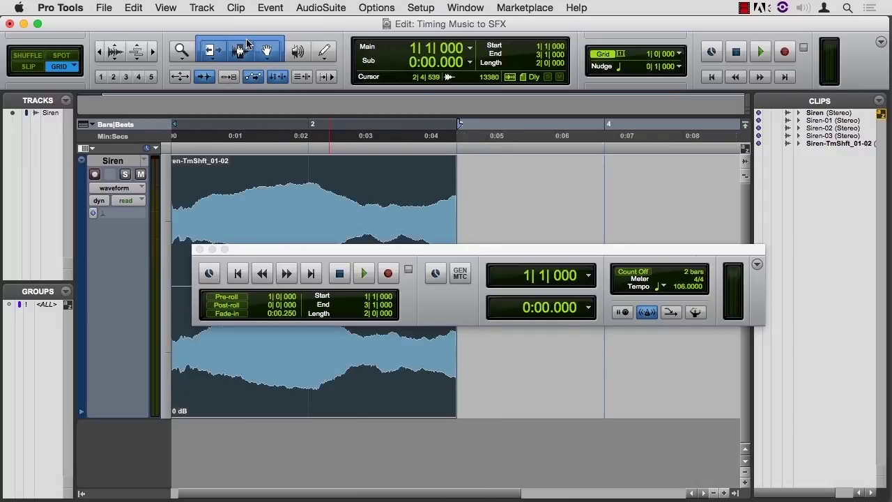
# Duplicate the stretched siren clip four times back to back, filling the Siren track from bar 1 to bar 11
pyautogui.press('super+bracketleft')
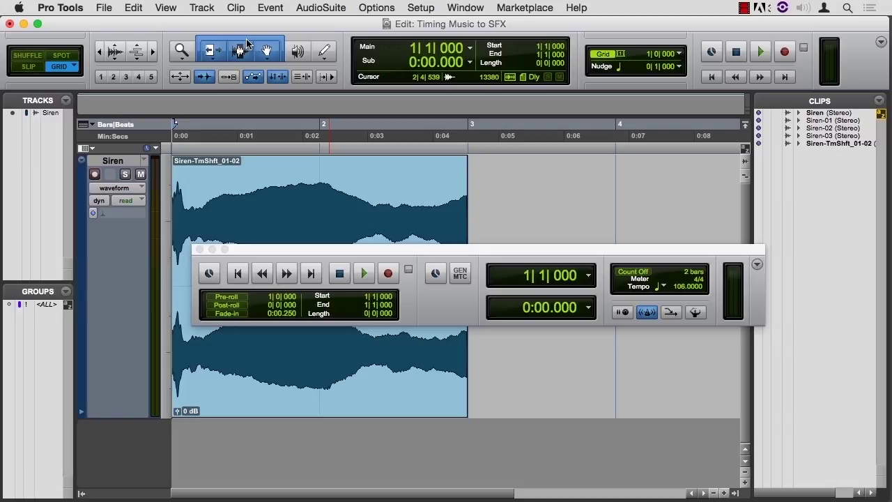
pyautogui.press('super+bracketleft')
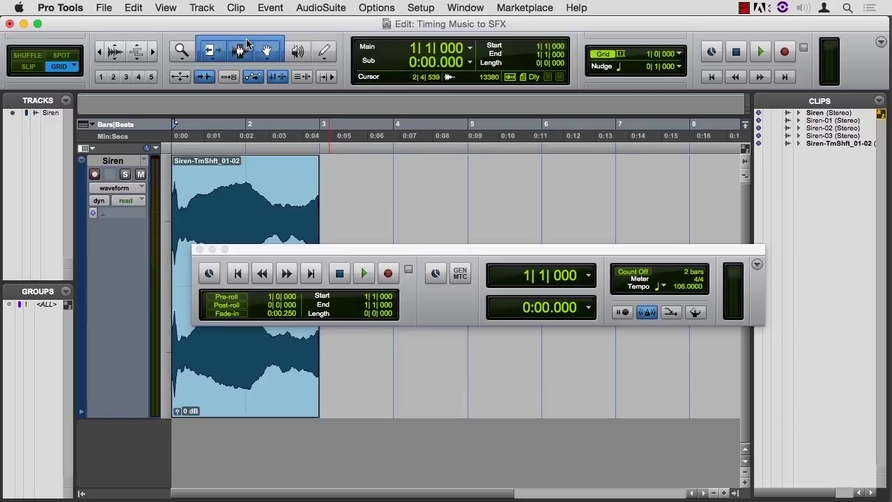
pyautogui.click(236, 362)
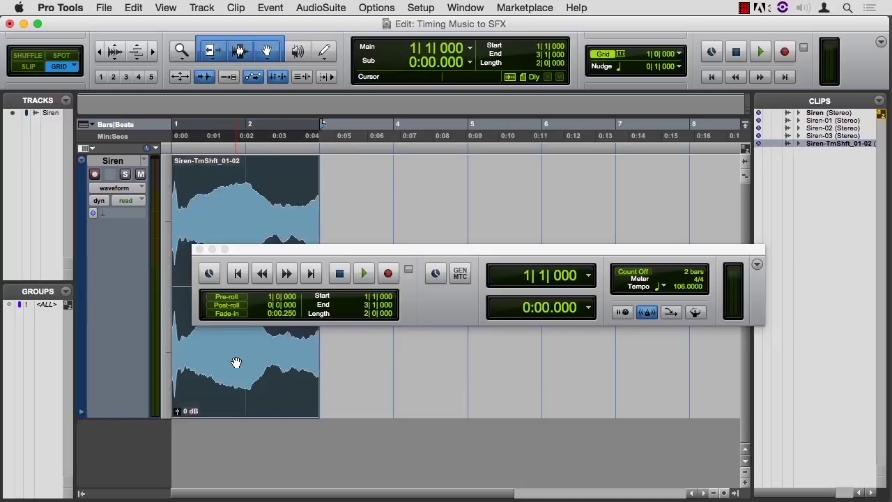
pyautogui.press('super+d')
pyautogui.press('super+d')
pyautogui.press('super+d')
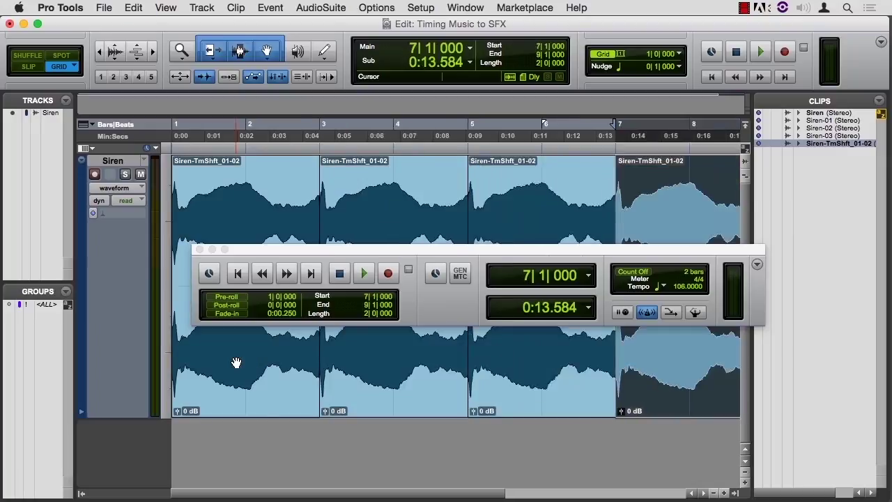
pyautogui.press('super+bracketleft')
pyautogui.press('super+d')
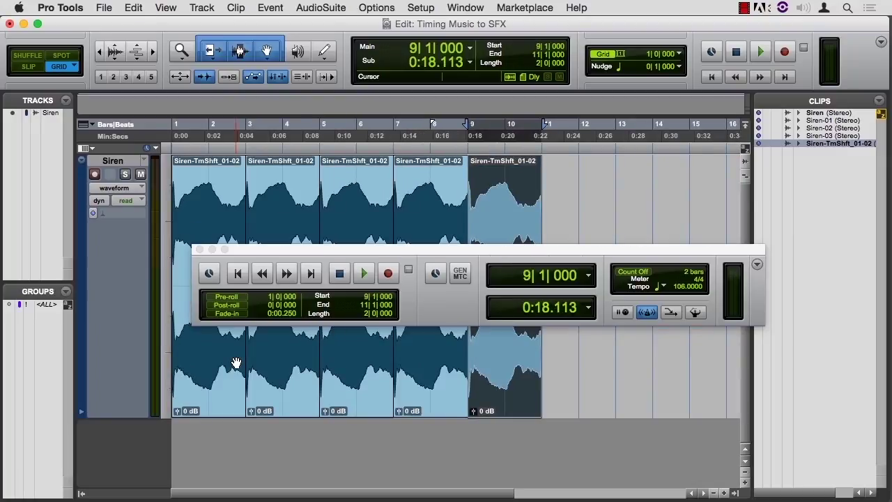
# Play back the repeated siren clips from bar 2 to check how they loop
pyautogui.press('space')
pyautogui.press('space')
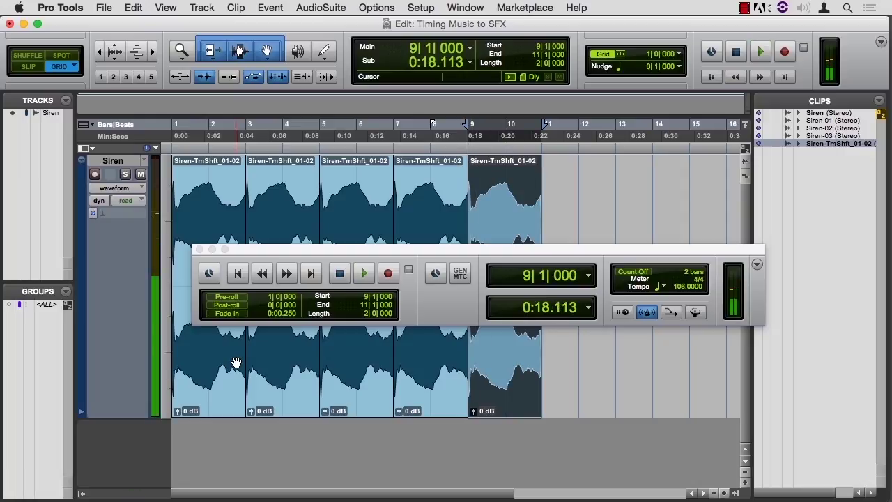
pyautogui.click(214, 186)
pyautogui.press('space')
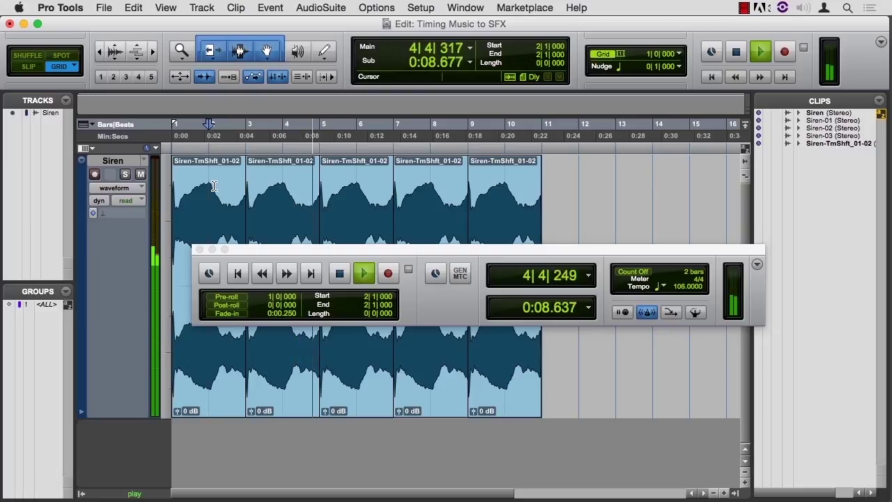
pyautogui.press('space')
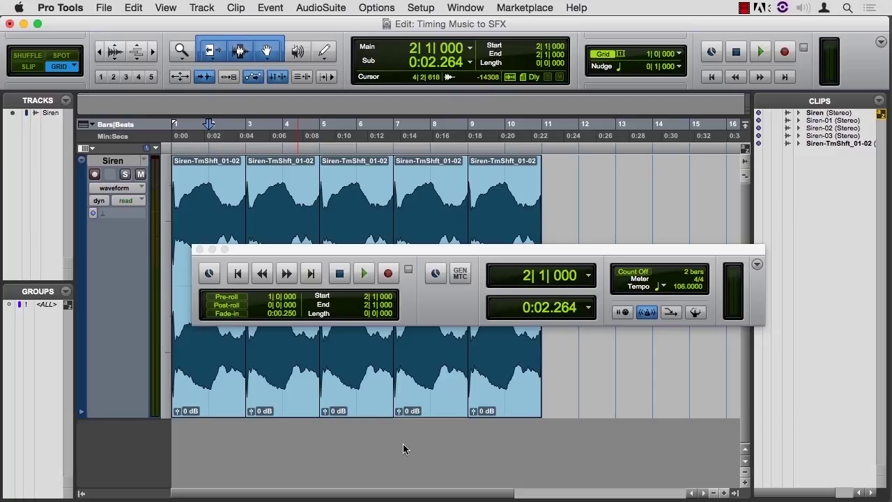
# Create one new stereo Instrument Track with a Ticks timebase
pyautogui.press('super+shift+n')
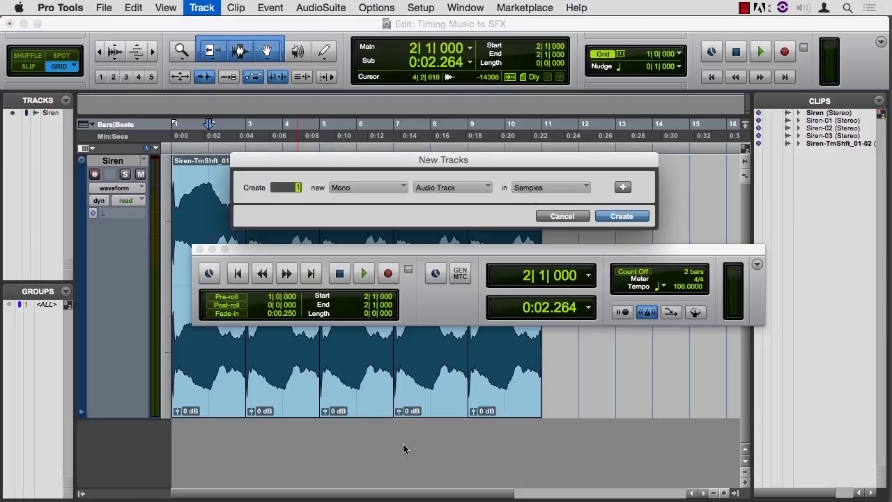
pyautogui.click(366, 190)
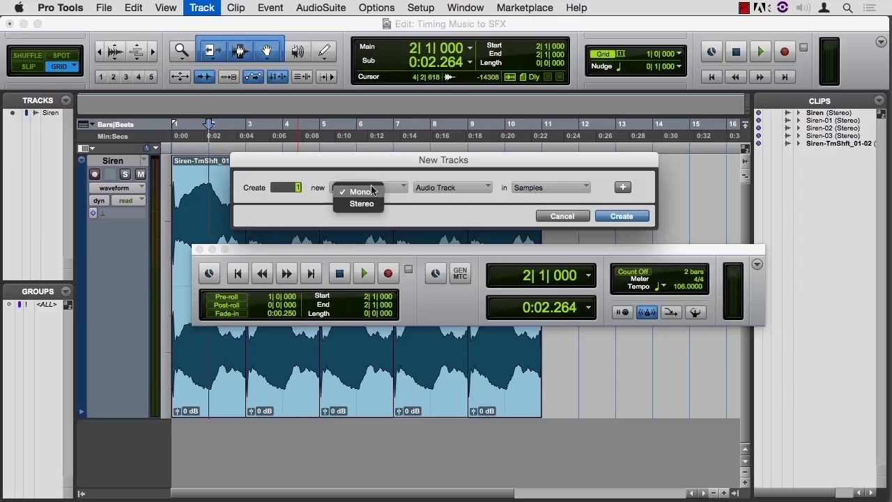
pyautogui.click(373, 204)
pyautogui.click(429, 188)
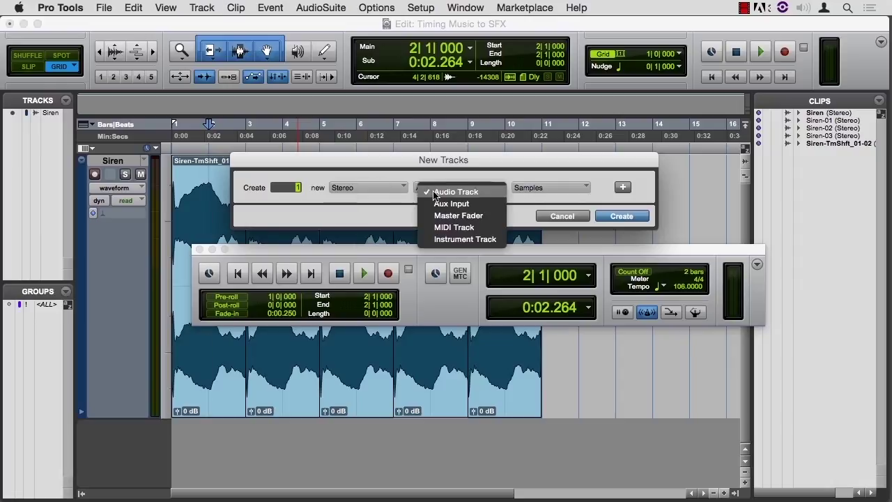
pyautogui.click(441, 240)
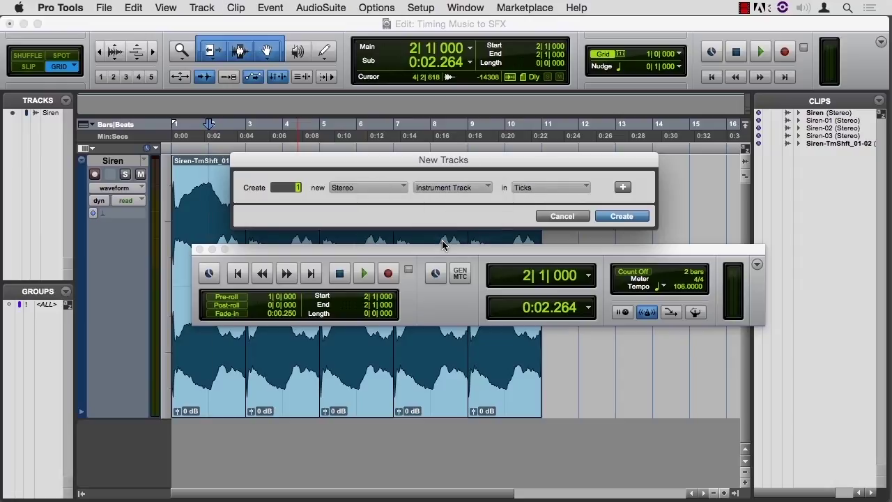
pyautogui.click(621, 216)
# Place the new instrument track above the Siren track and reduce the Siren track's height
pyautogui.moveTo(121, 297); pyautogui.dragTo(121, 177)
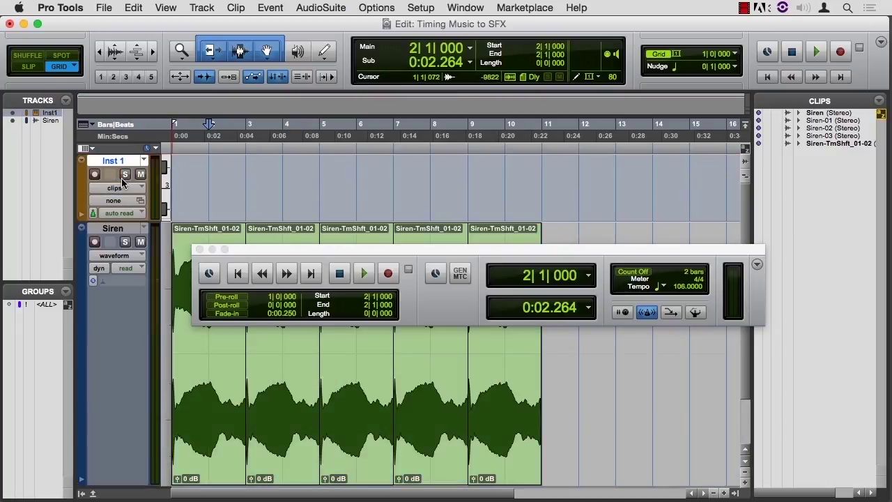
pyautogui.click(166, 399)
pyautogui.click(186, 382)
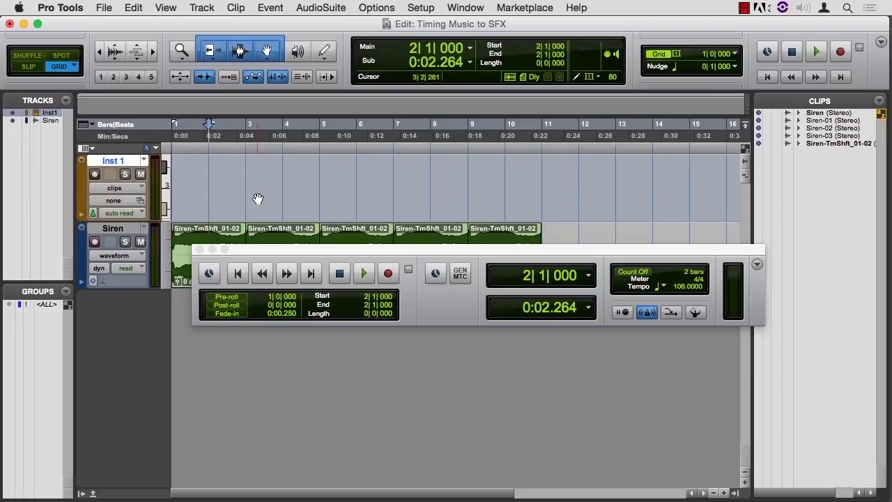
# Insert the multichannel instrument plug-in Xpand!2 (stereo) in the first insert slot of the Inst 1 track in the Mix window
pyautogui.press('super+equal')
pyautogui.scroll(5, 136, 209)
pyautogui.moveTo(95, 408); pyautogui.dragTo(97, 436)
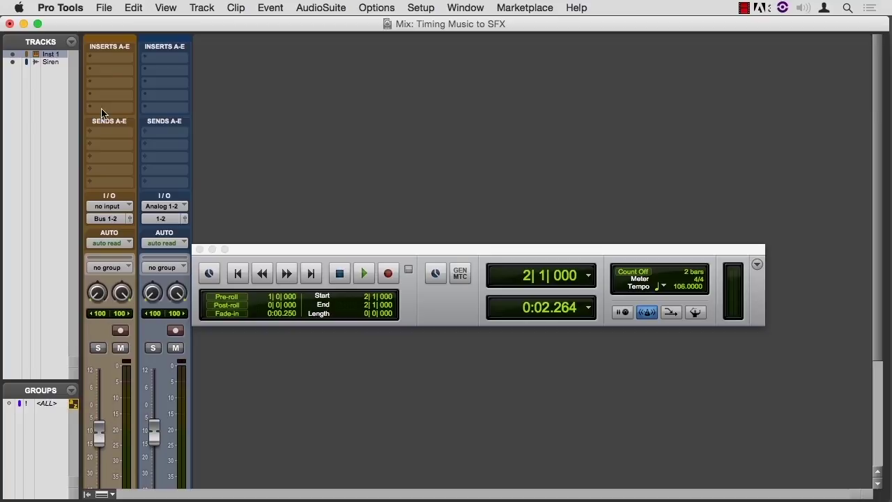
pyautogui.click(91, 62)
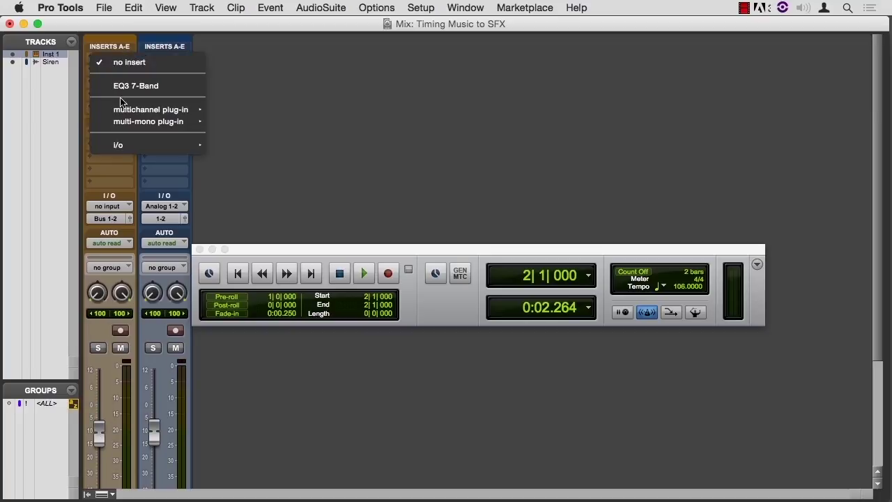
pyautogui.moveTo(132, 110)
pyautogui.moveTo(277, 233)
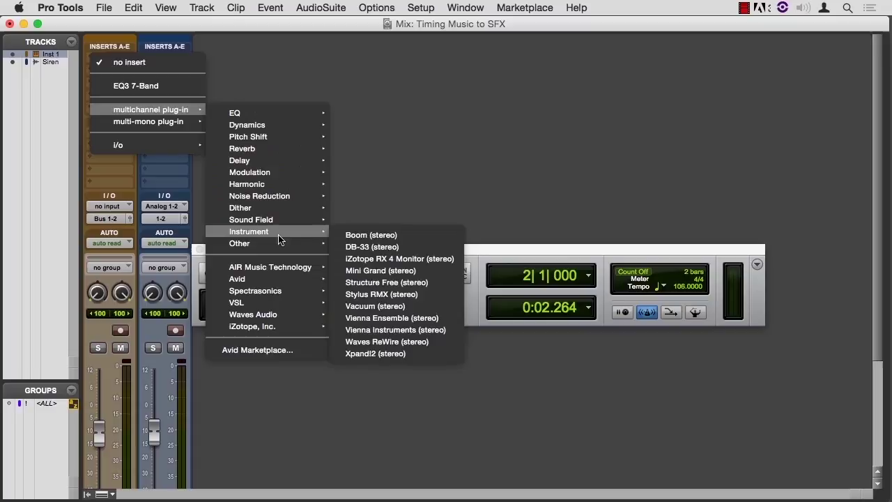
pyautogui.click(388, 354)
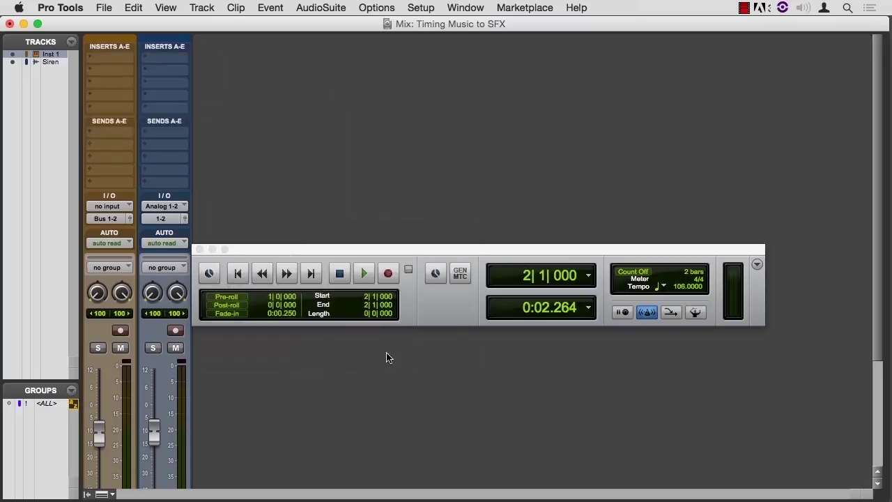
# Load the Loops preset 042 Jungle Groove in Xpand!2, close the plug-in and return to the Edit window
pyautogui.moveTo(699, 25); pyautogui.dragTo(604, 45)
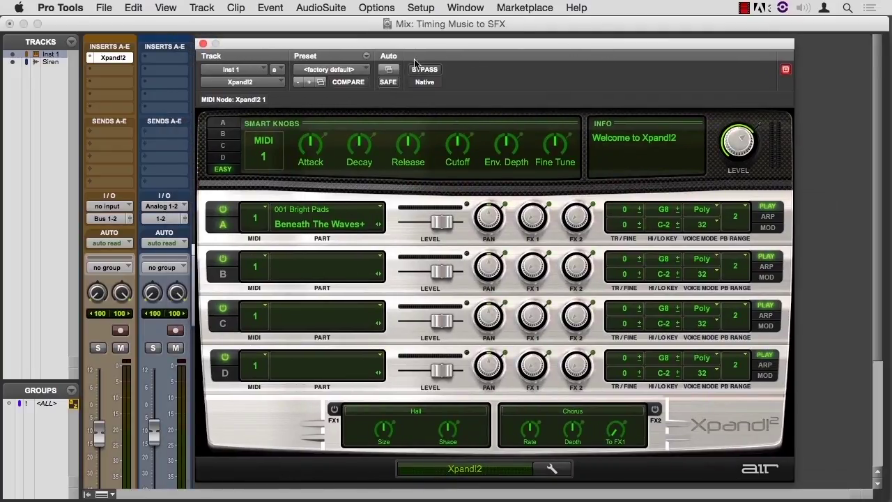
pyautogui.click(363, 69)
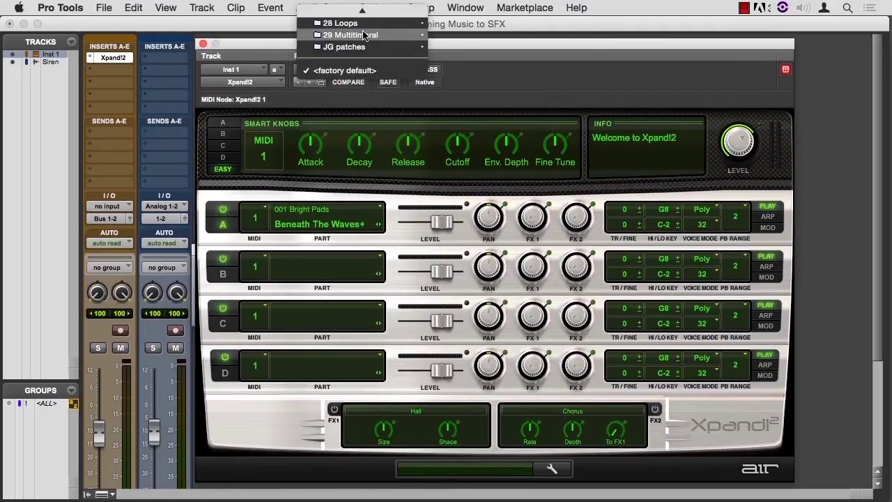
pyautogui.moveTo(363, 101)
pyautogui.moveTo(527, 490)
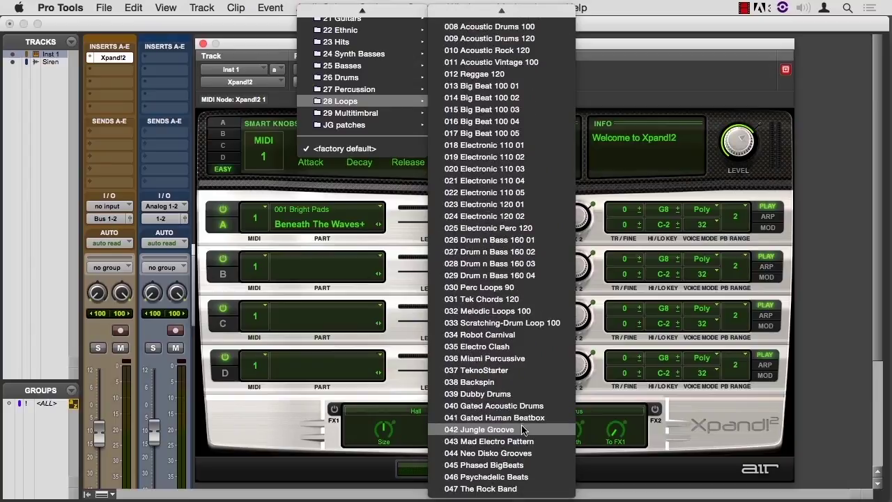
pyautogui.click(522, 430)
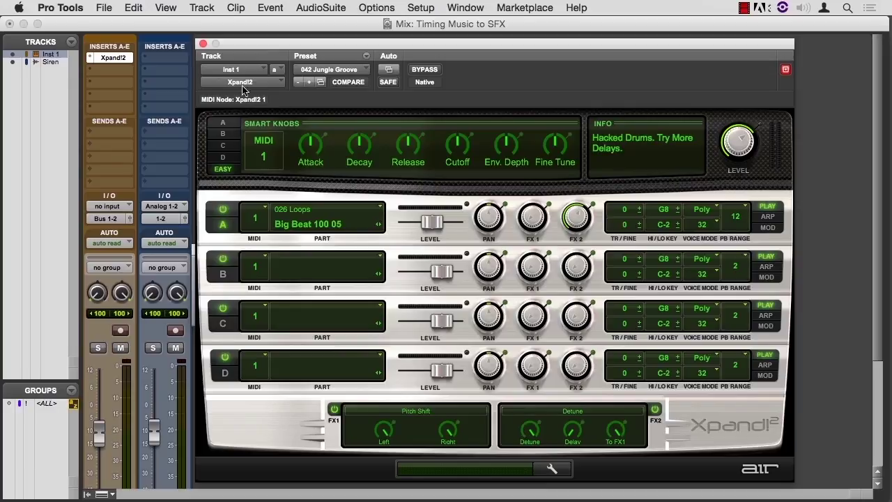
pyautogui.click(203, 45)
pyautogui.press('super+equal')
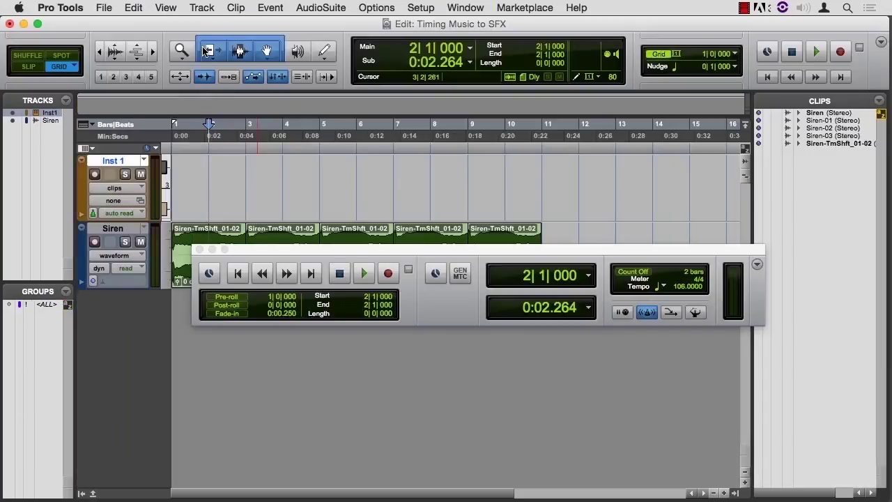
# Draw a row of one-bar C3 notes on Inst 1 from bar 1 to bar 11 with the Line Pencil in notes view
pyautogui.click(328, 47)
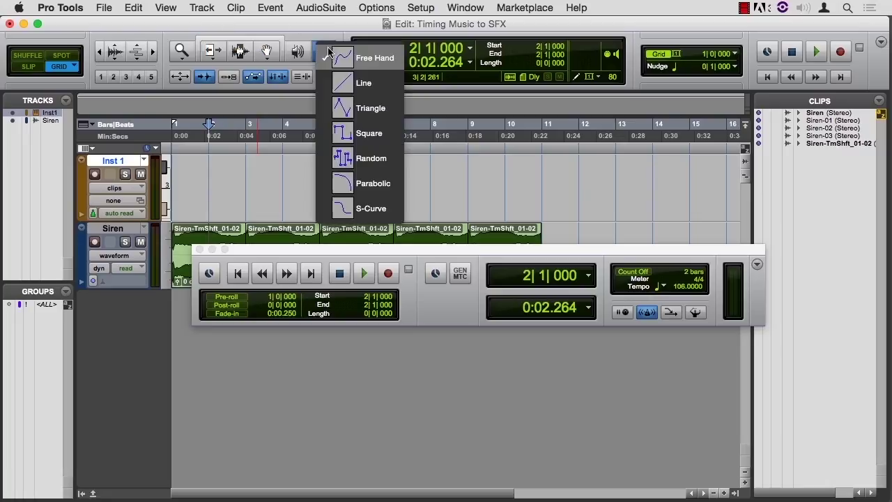
pyautogui.click(347, 85)
pyautogui.hotkey('ctrl', '-')
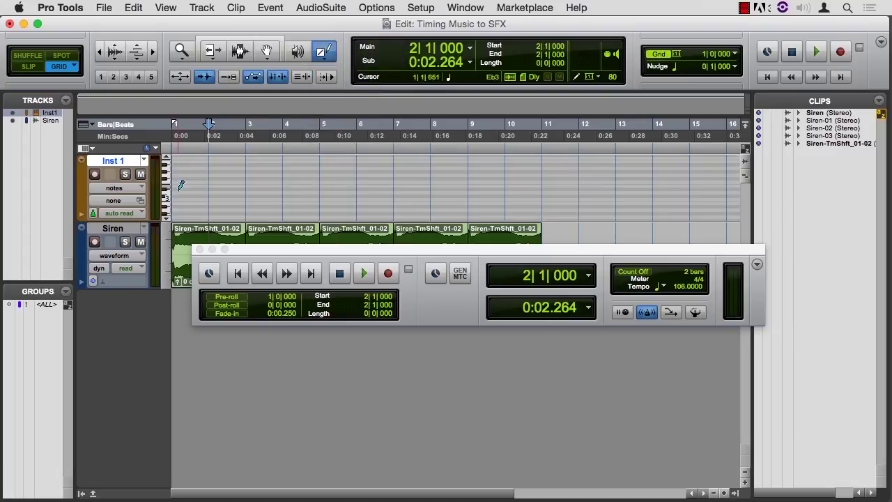
pyautogui.click(188, 198)
pyautogui.moveTo(190, 195); pyautogui.dragTo(541, 197)
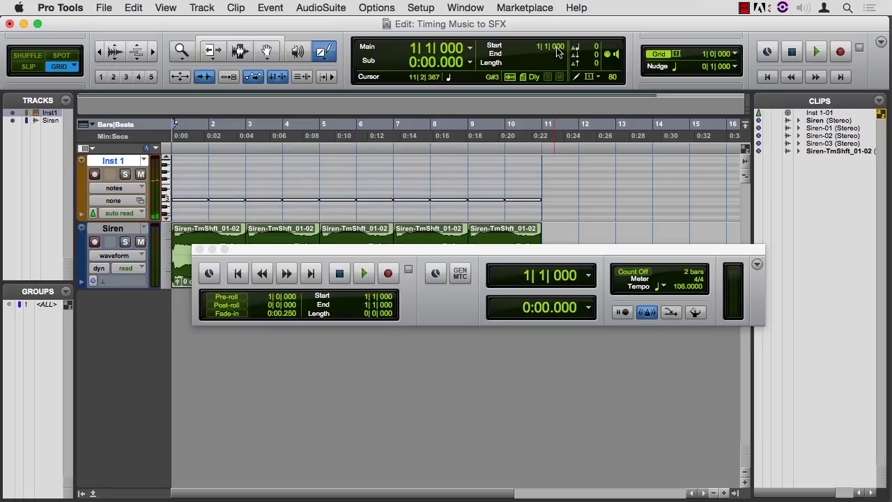
# Delete the bar 1 note from Inst 1 with the Smart Tool and play the session from the start
pyautogui.click(237, 40)
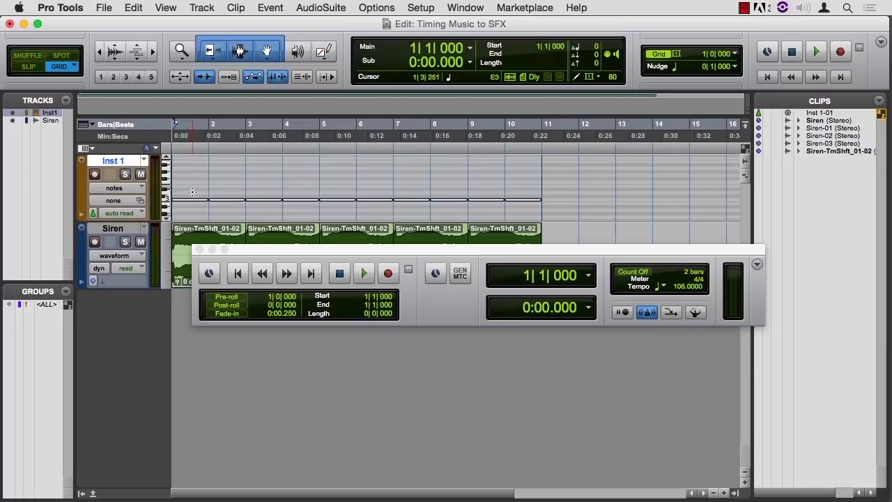
pyautogui.click(192, 200)
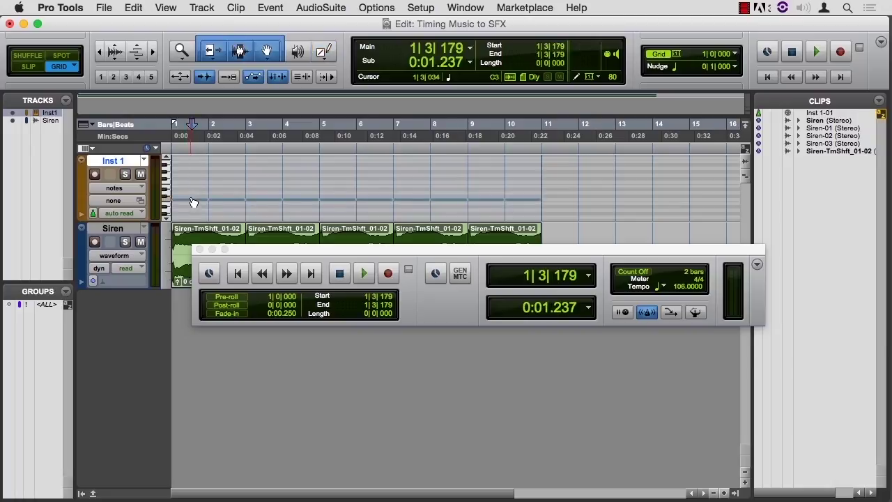
pyautogui.click(193, 202)
pyautogui.press('Delete')
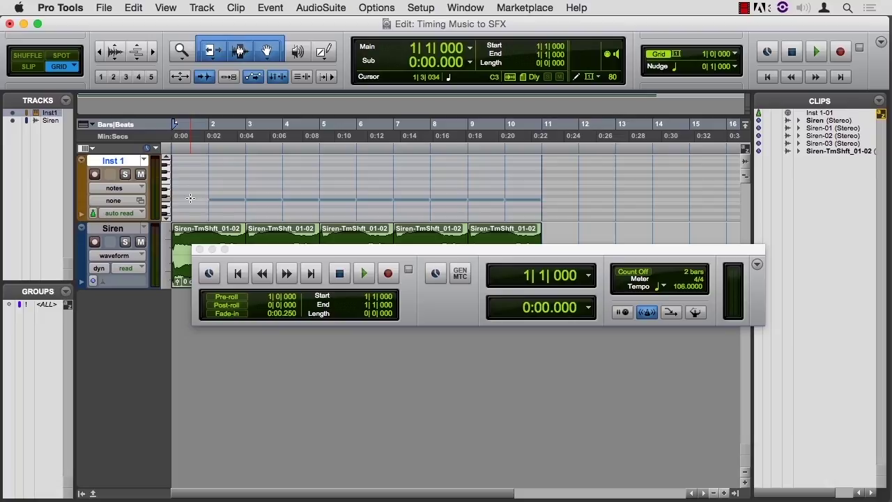
pyautogui.press('space')
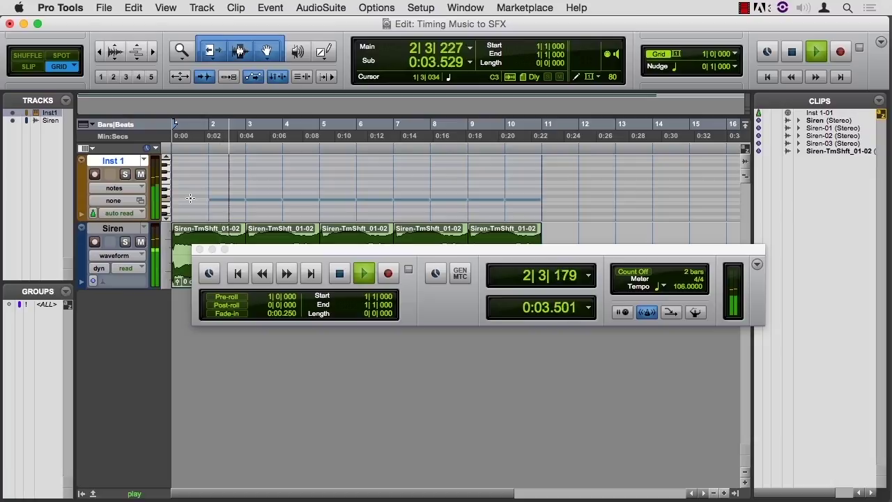
pyautogui.press('space')
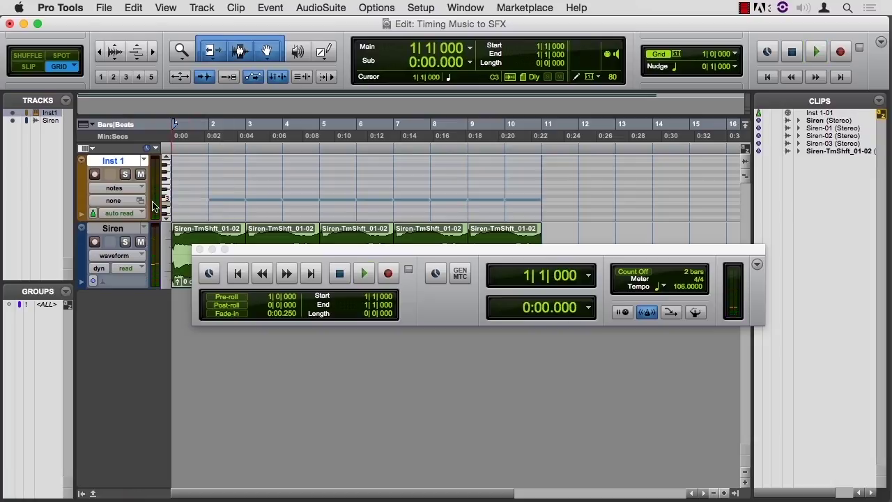
# Route the Inst 1 output to 1-2 (Stereo) in the Mix window and play the session in the Edit window
pyautogui.press('super+equal')
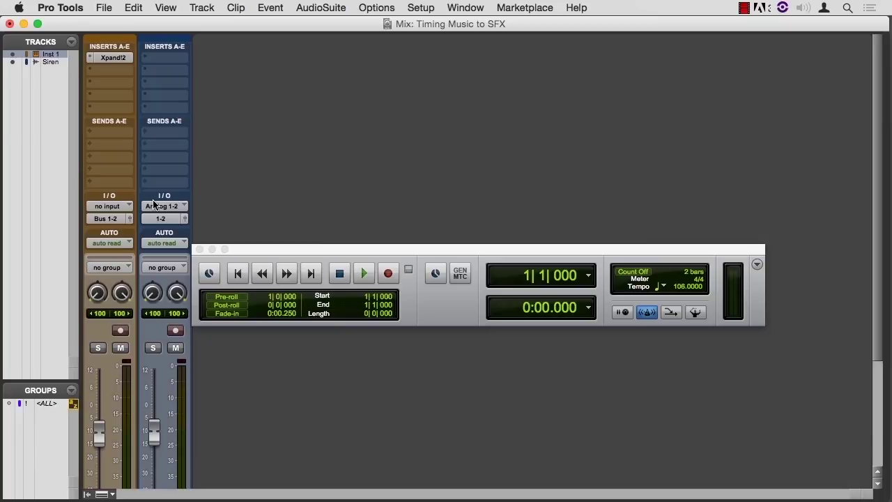
pyautogui.click(109, 222)
pyautogui.moveTo(126, 219)
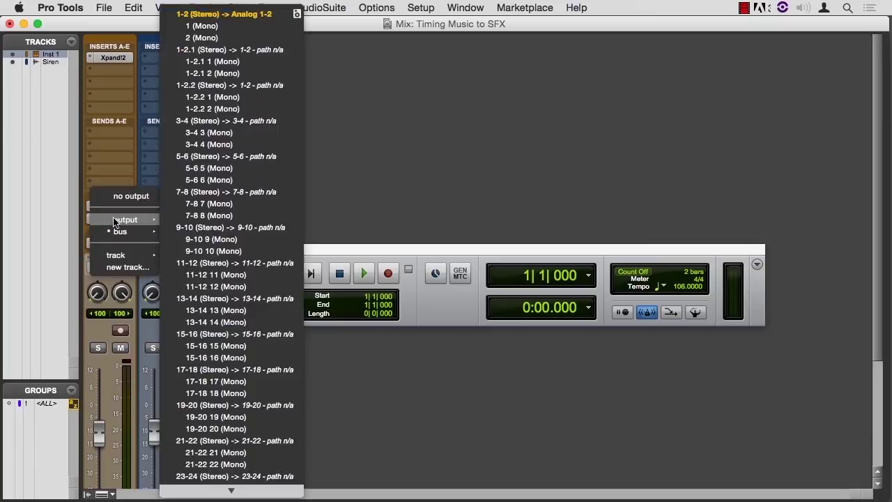
pyautogui.click(235, 19)
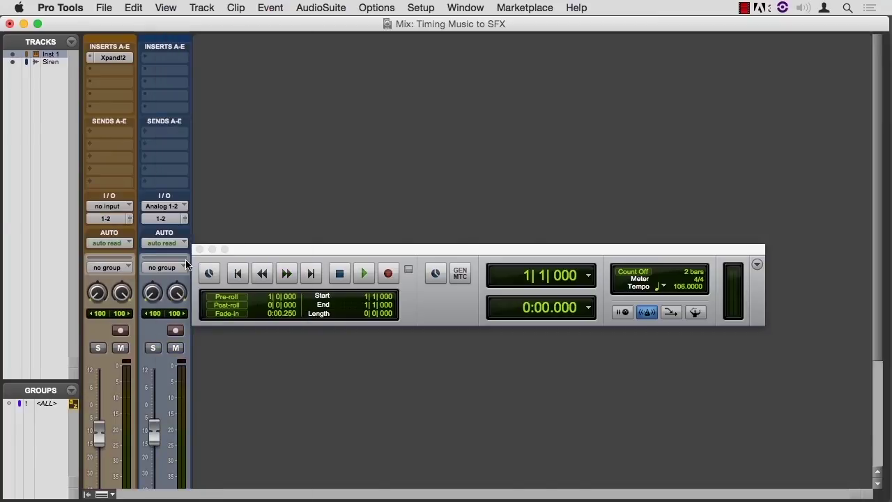
pyautogui.press('super+equal')
pyautogui.press('space')
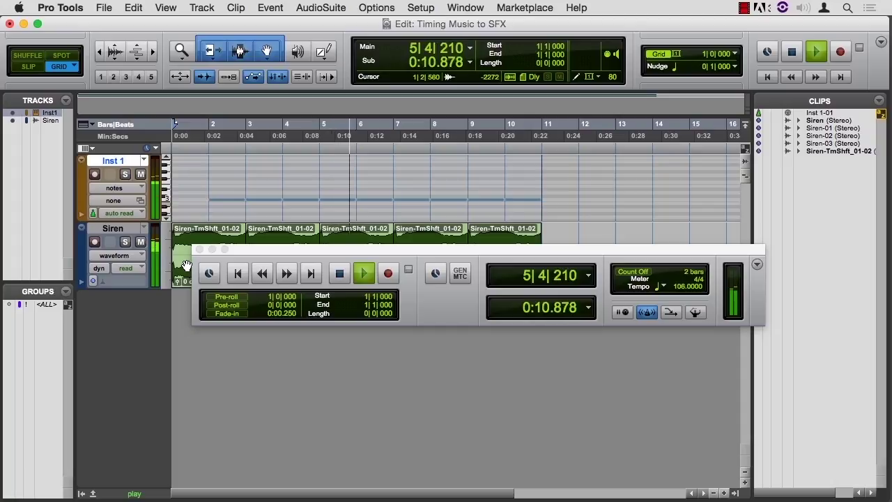
pyautogui.press('space')
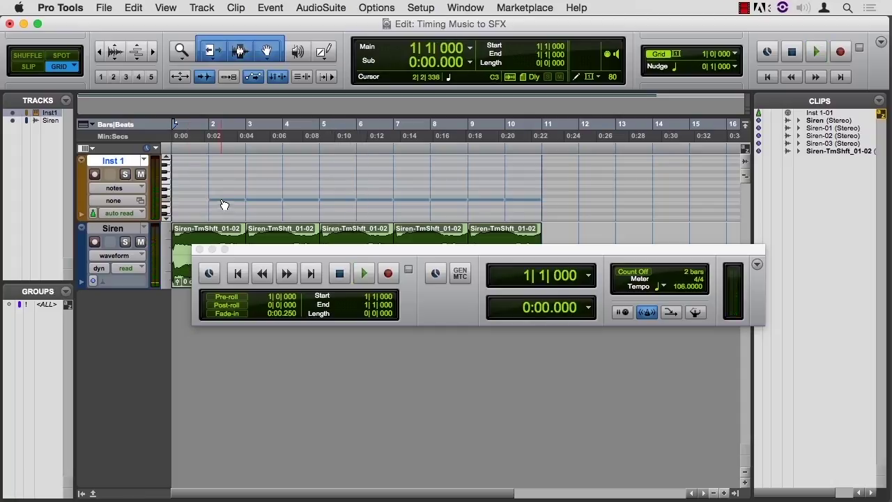
# Delete the bar 2 note from Inst 1 and play the session from the start
pyautogui.click(224, 204)
pyautogui.press('super+z')
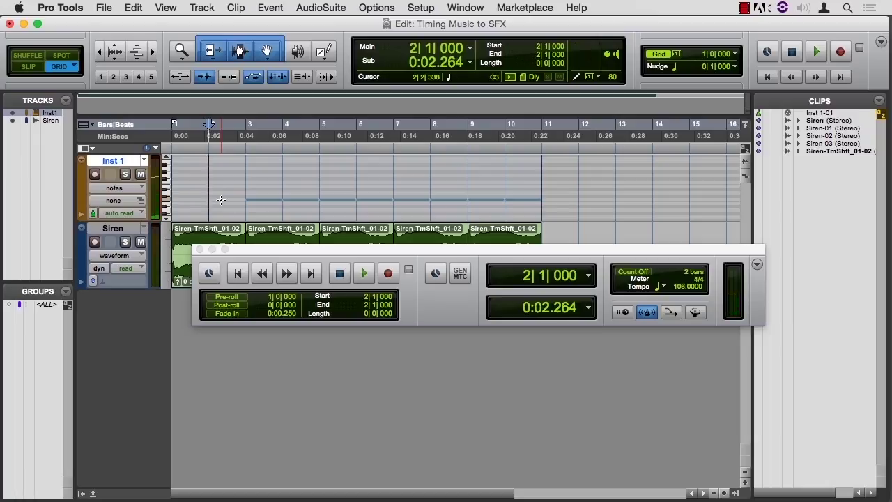
pyautogui.press('Return')
pyautogui.press('space')
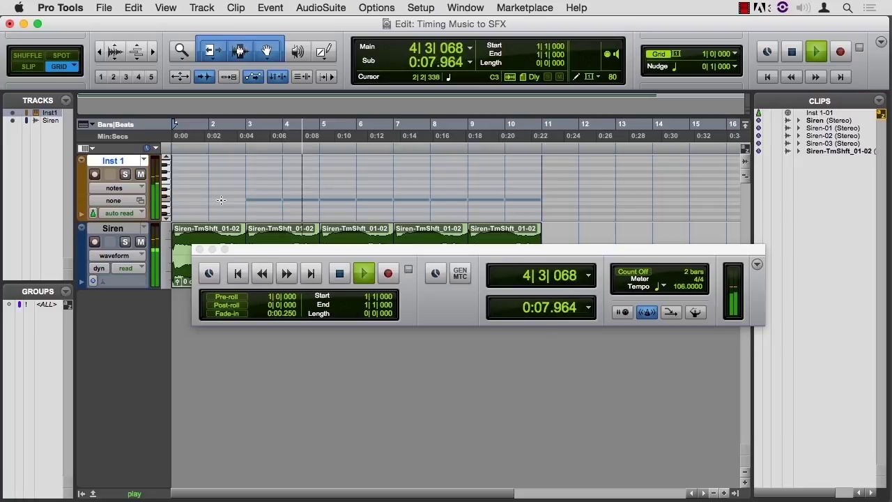
pyautogui.press('space')
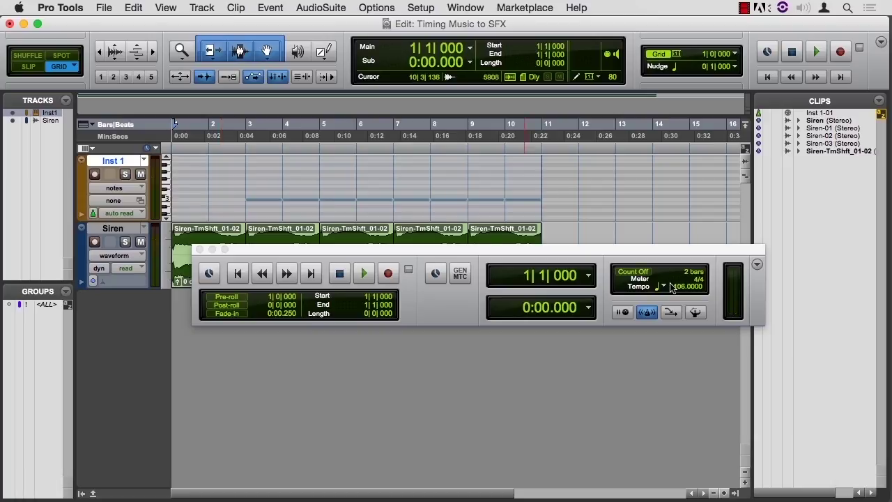
# Set the session tempo to 212 BPM and move the Transport window below the Siren track
pyautogui.press('Return')
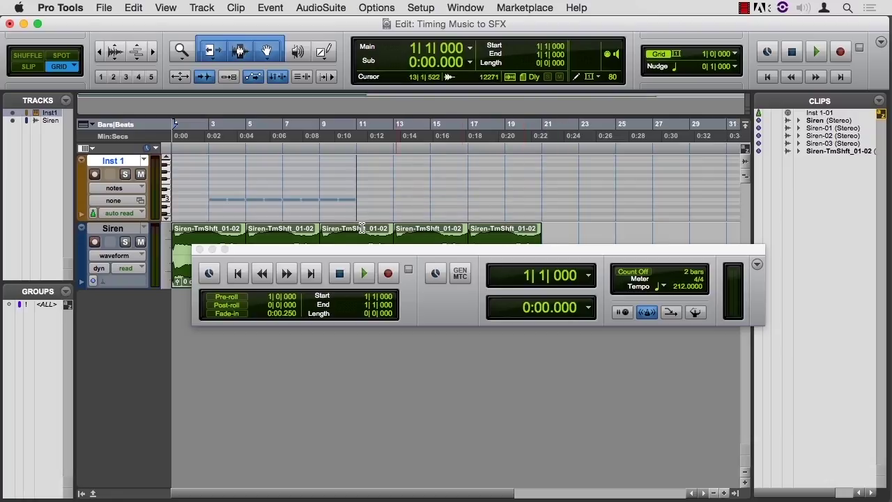
pyautogui.moveTo(427, 249); pyautogui.dragTo(373, 307)
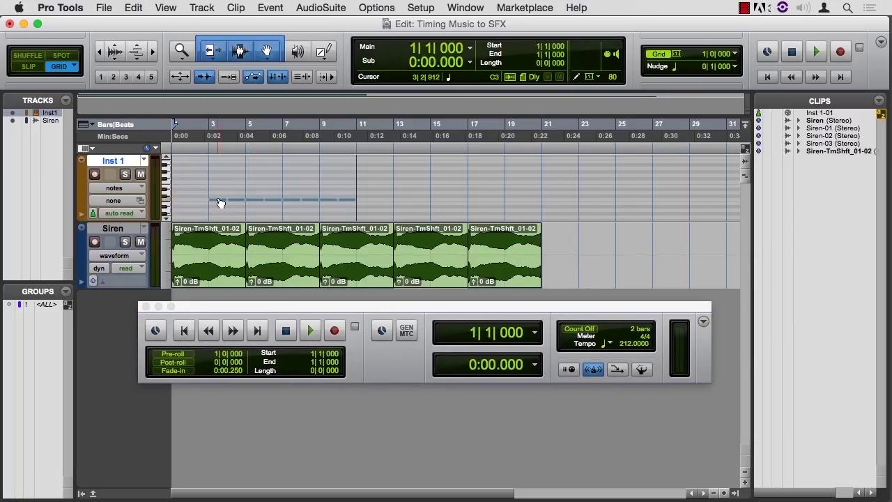
# Copy the bar 3 C3 note on Inst 1 and paste it at bar 2
pyautogui.moveTo(221, 204)
pyautogui.mouseDown()
pyautogui.moveTo(195, 202)
pyautogui.moveTo(218, 204)
pyautogui.mouseUp()
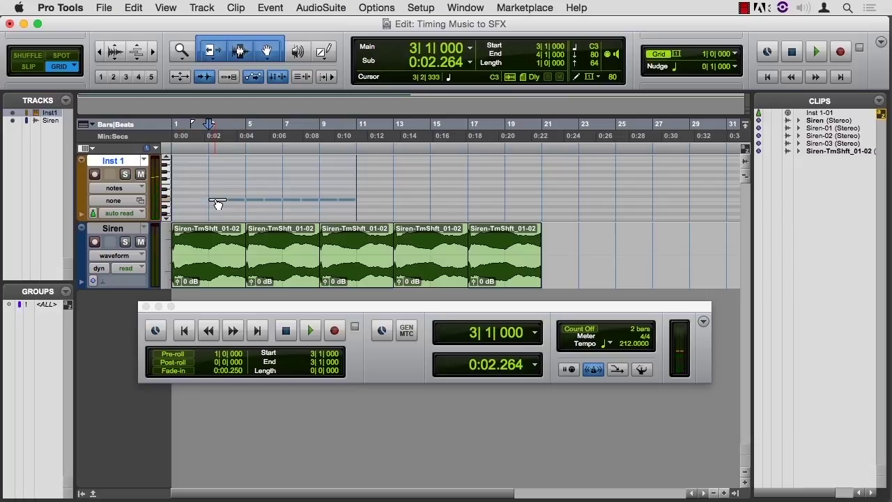
pyautogui.click(191, 145)
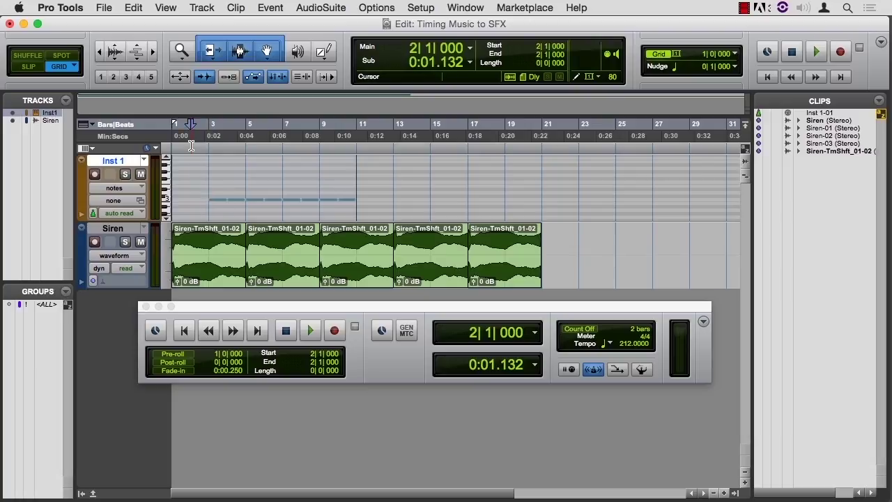
pyautogui.press('super+v')
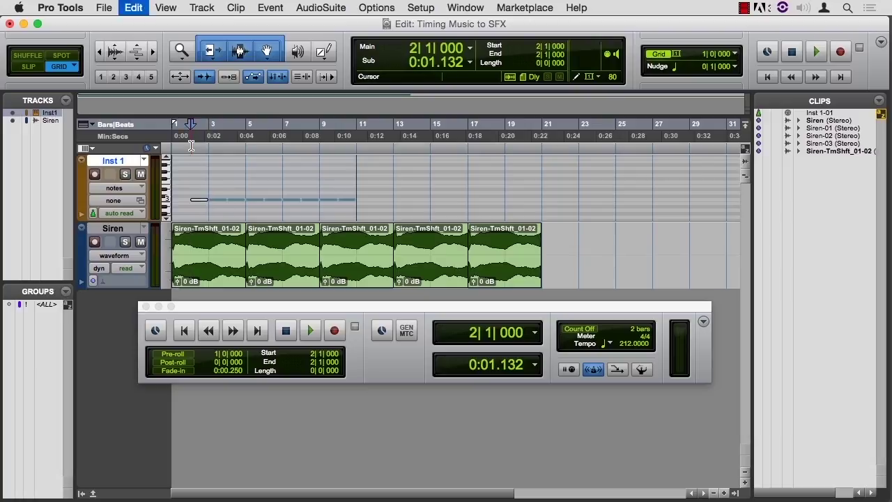
# Rename the Inst 1 track to jungle and play the session from the start
pyautogui.doubleClick(116, 162)
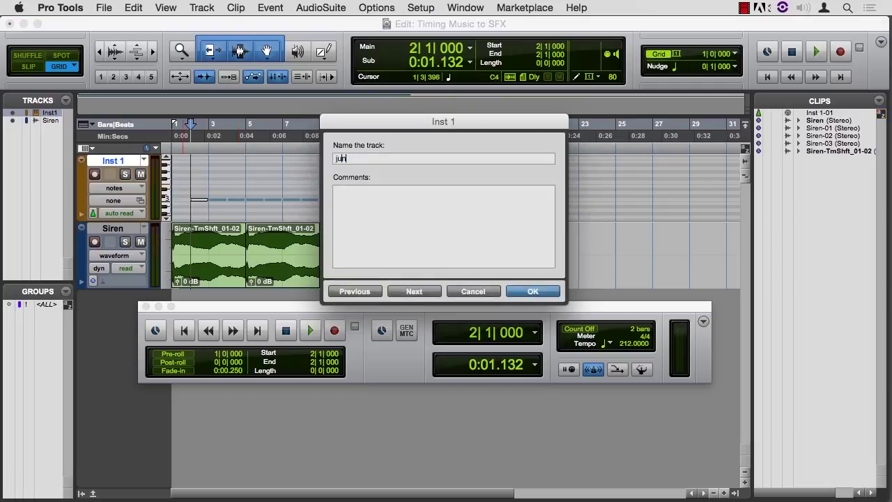
pyautogui.press('Return')
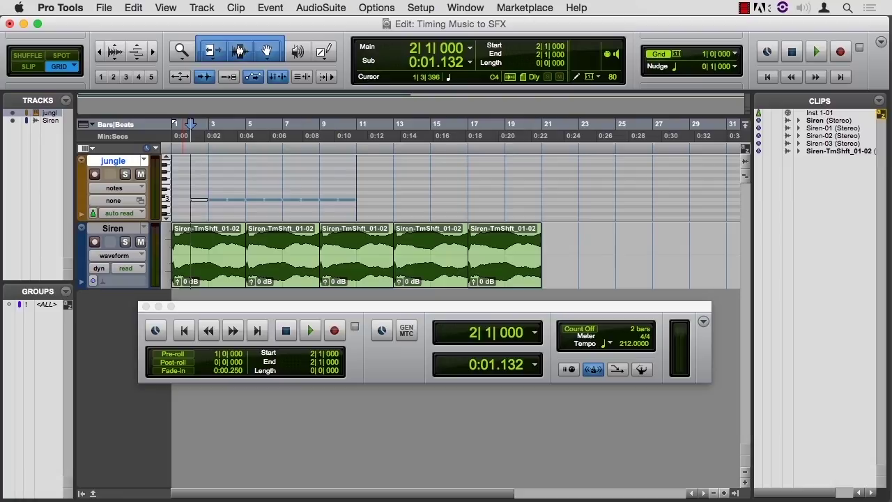
pyautogui.press('Return')
pyautogui.press('space')
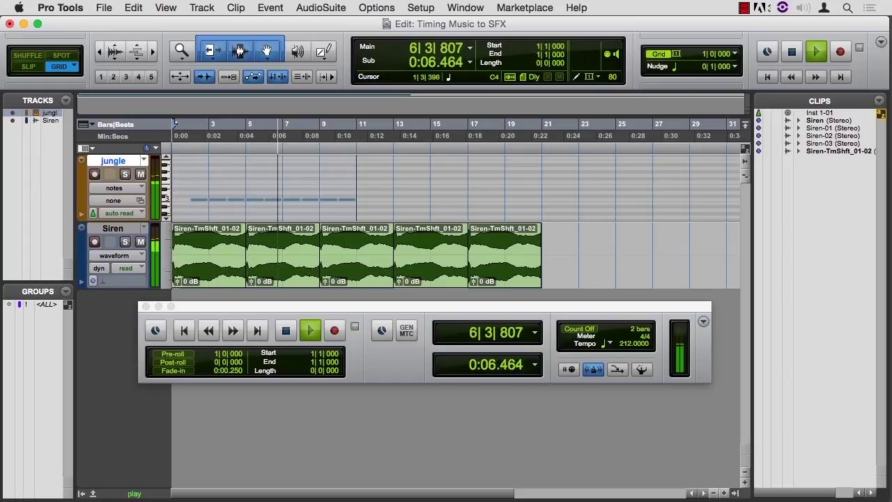
pyautogui.press('space')
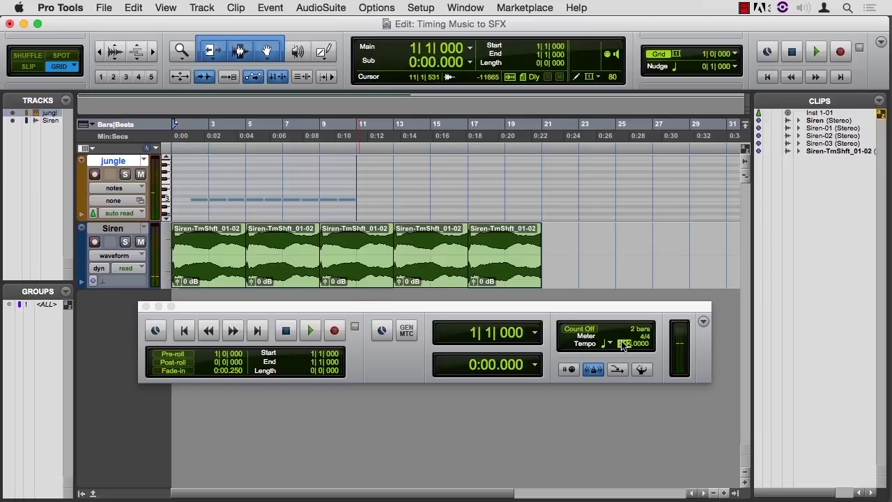
# Set the session tempo to 106 BPM and play the session from the start
pyautogui.press('Return')
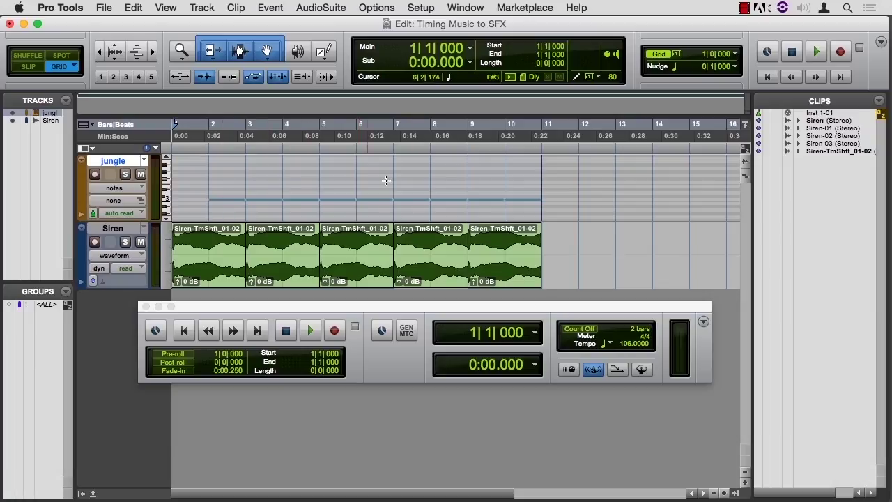
pyautogui.press('space')
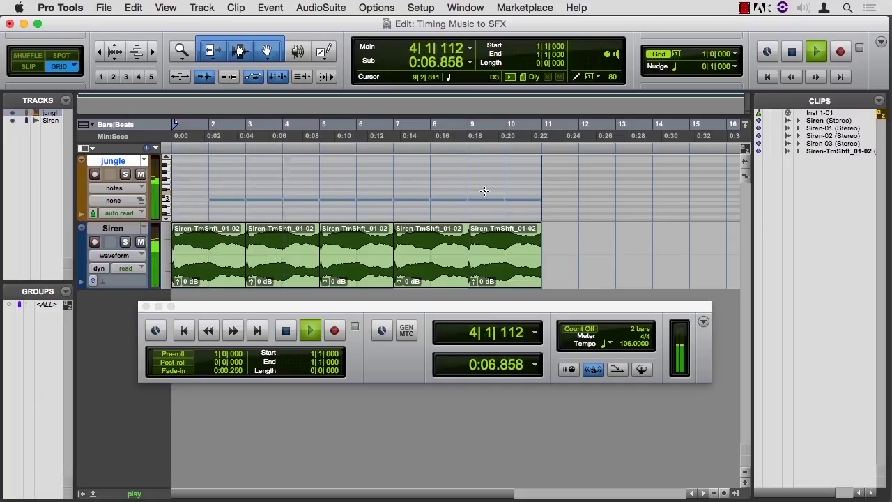
pyautogui.press('space')
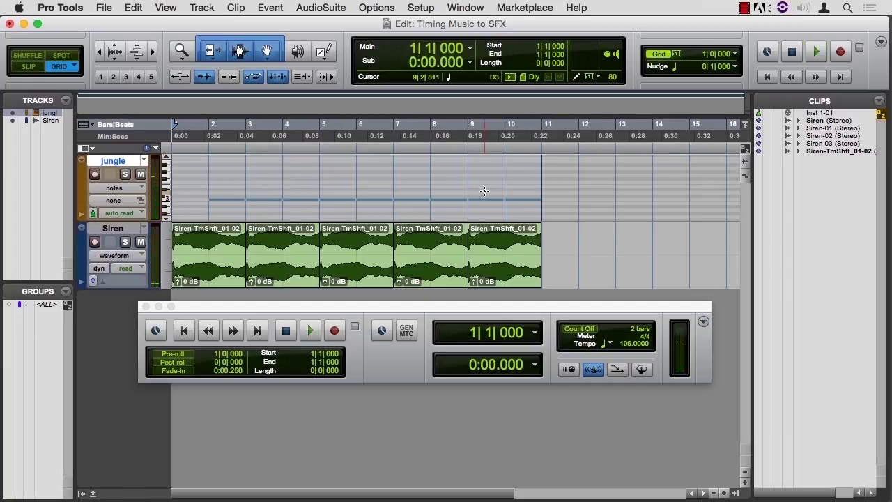
# Create a new stereo instrument track below the jungle track
pyautogui.press('super+shift+n')
pyautogui.press('super+Right')
pyautogui.press('super+Down')
pyautogui.press('super+Down')
pyautogui.press('Return')
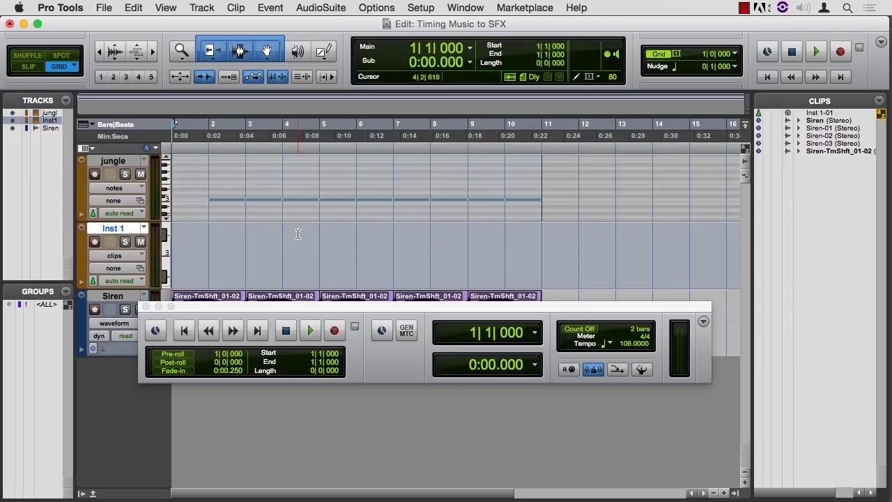
# Copy the jungle track's Xpand!2 insert to Inst 1 in the Mix window, load the Loops preset 021 Simple Funk and return to the Edit window
pyautogui.press('super+equal')
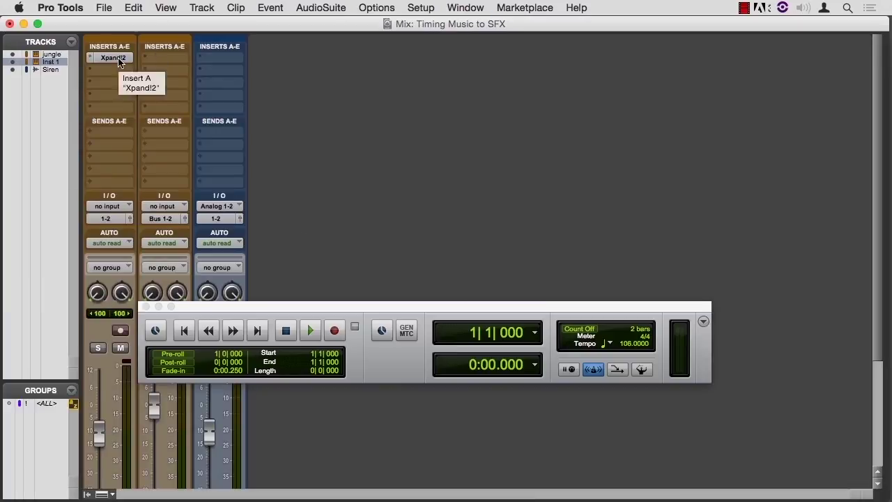
pyautogui.moveTo(113, 57); pyautogui.dragTo(157, 61)
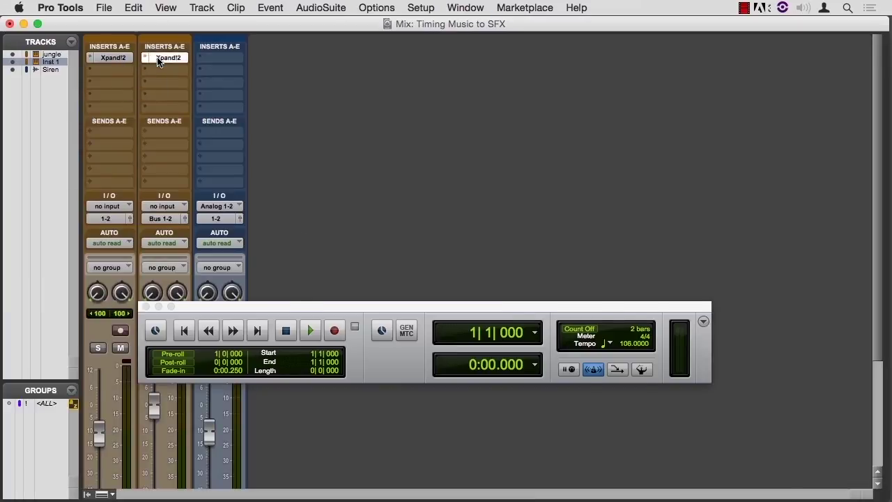
pyautogui.click(160, 58)
pyautogui.click(365, 70)
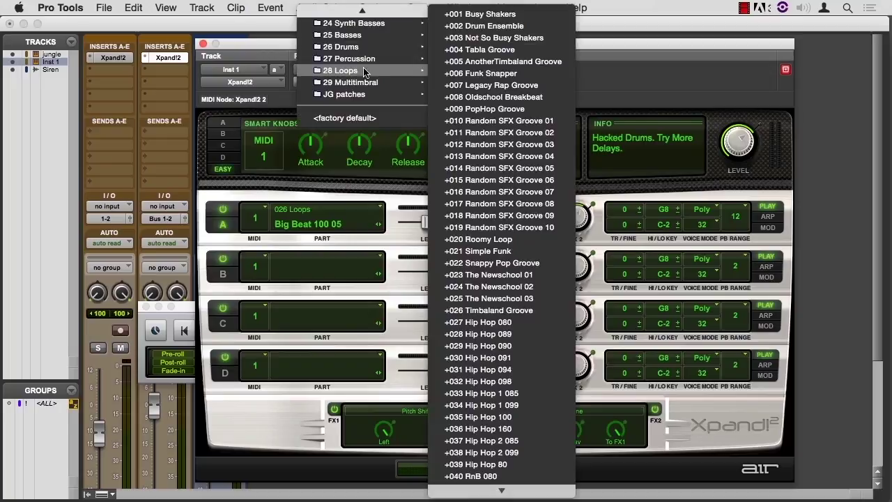
pyautogui.click(507, 250)
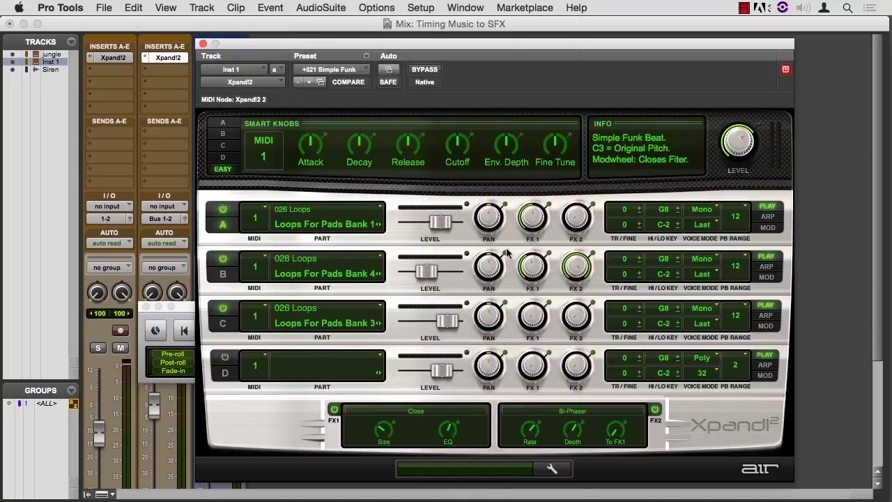
pyautogui.click(203, 43)
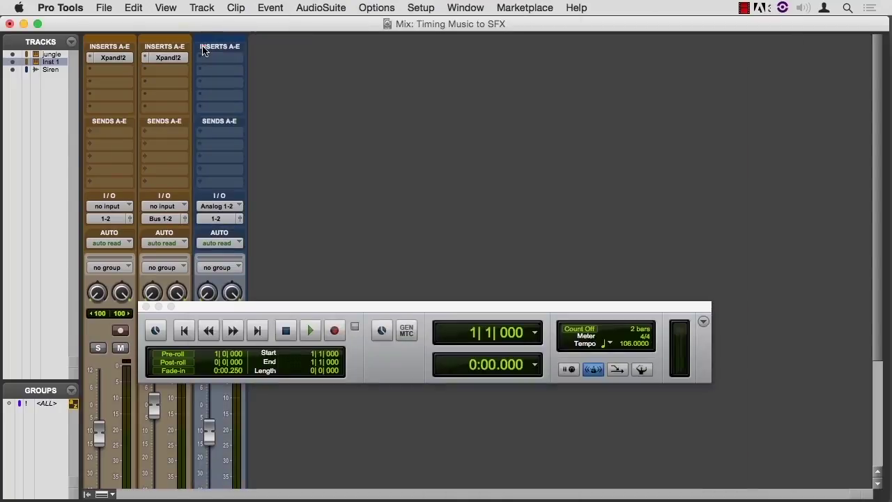
pyautogui.press('super+equal')
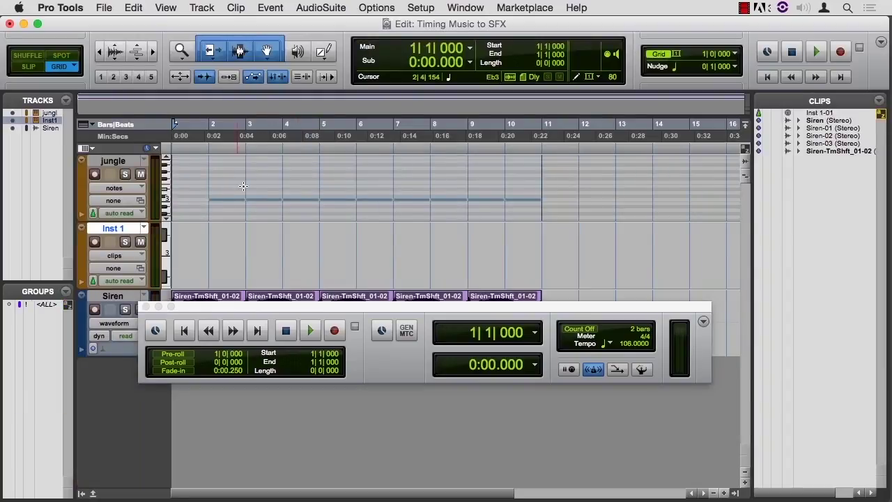
# Select all the C3 notes from bar 2 to bar 11 on the jungle track
pyautogui.moveTo(200, 185); pyautogui.dragTo(438, 212)
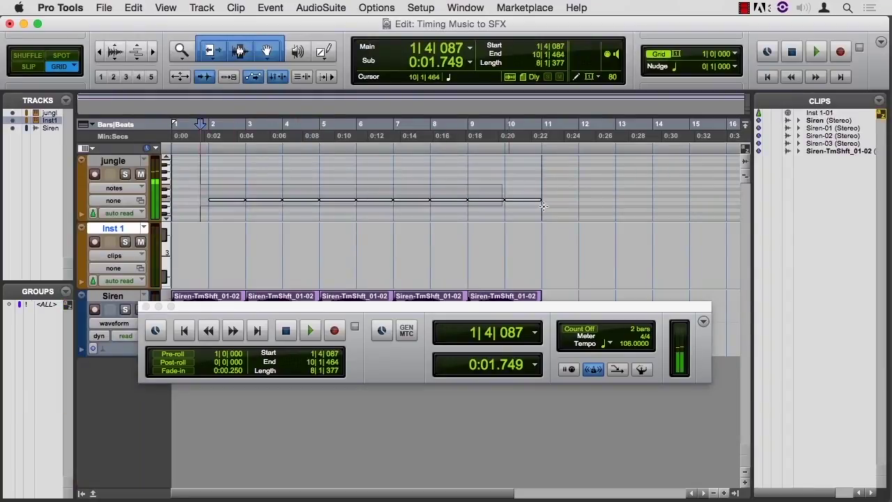
pyautogui.click(225, 198)
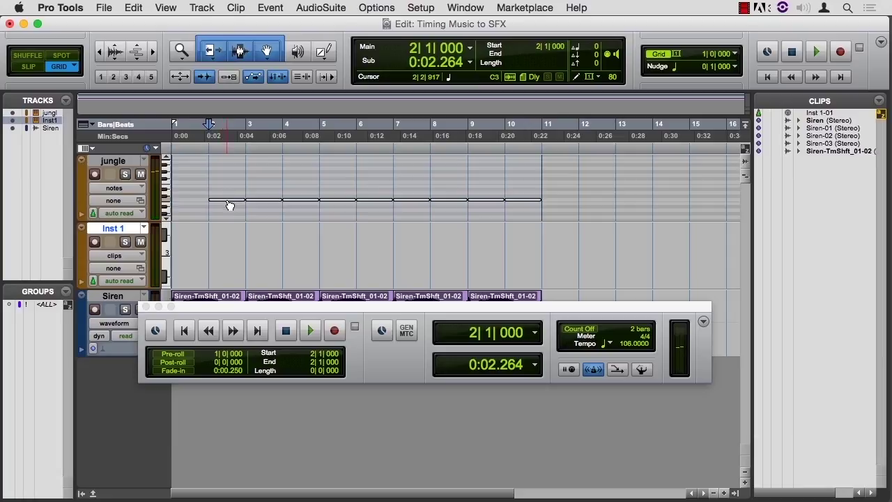
pyautogui.moveTo(229, 206)
pyautogui.mouseDown()
pyautogui.moveTo(225, 272)
pyautogui.moveTo(228, 203)
pyautogui.mouseUp()
pyautogui.click(227, 203)
pyautogui.press('Delete')
pyautogui.scroll(-6, 167, 160)
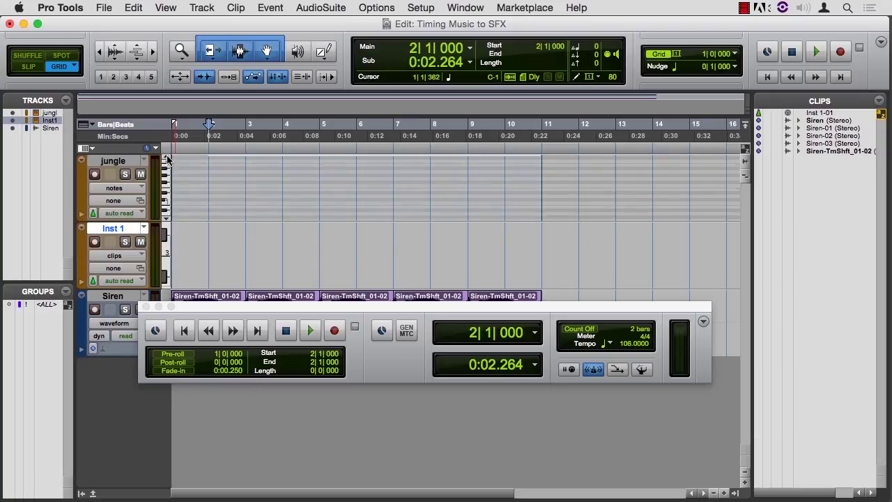
# Set the Inst 1 track to large height and notes view for the Pencil tool, with the Transport window moved out of the way
pyautogui.click(325, 52)
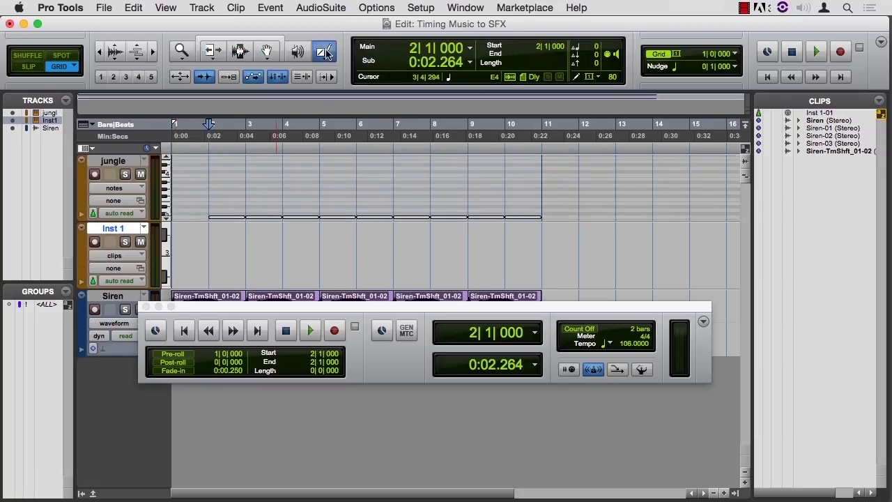
pyautogui.click(167, 258)
pyautogui.click(172, 248)
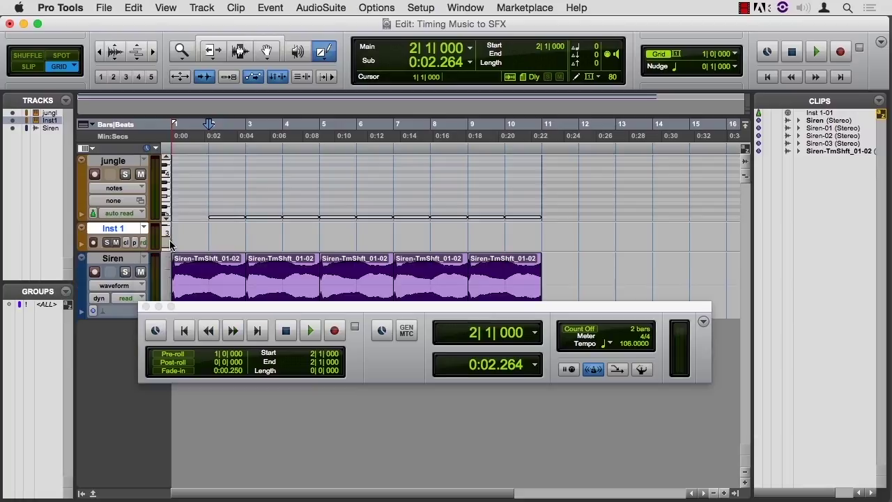
pyautogui.click(166, 244)
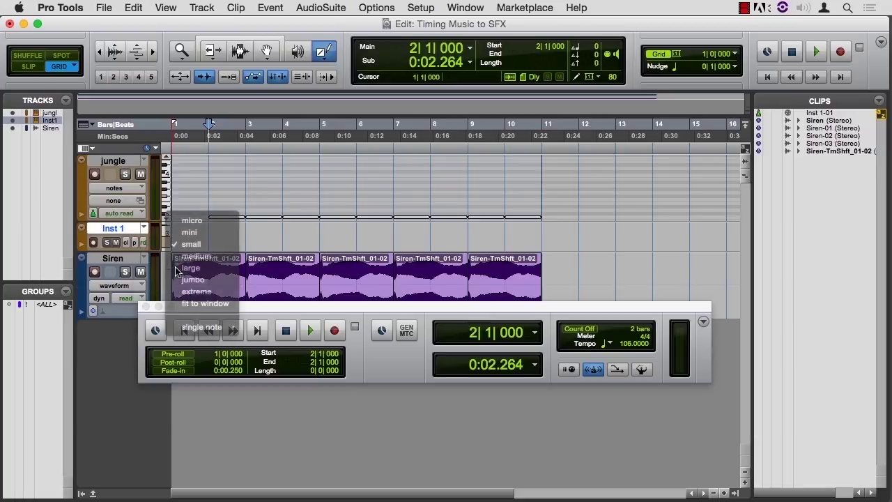
pyautogui.click(163, 265)
pyautogui.hotkey('ctrl', '-')
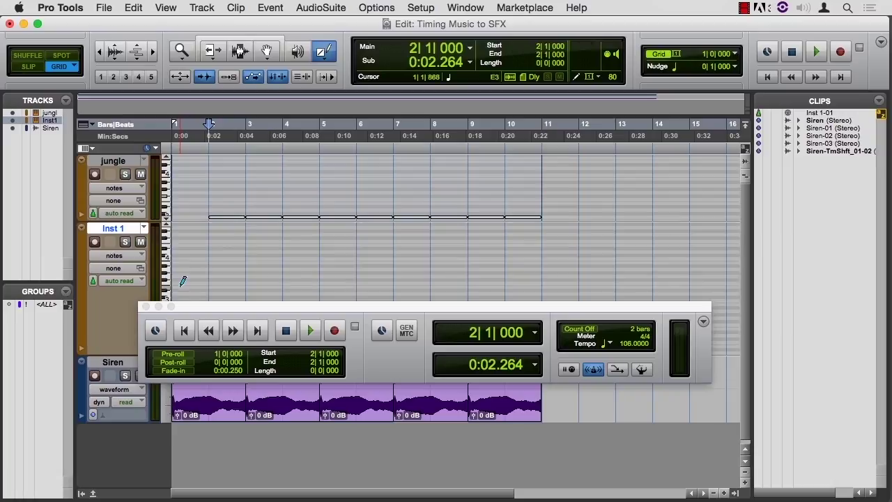
pyautogui.moveTo(184, 308); pyautogui.dragTo(180, 346)
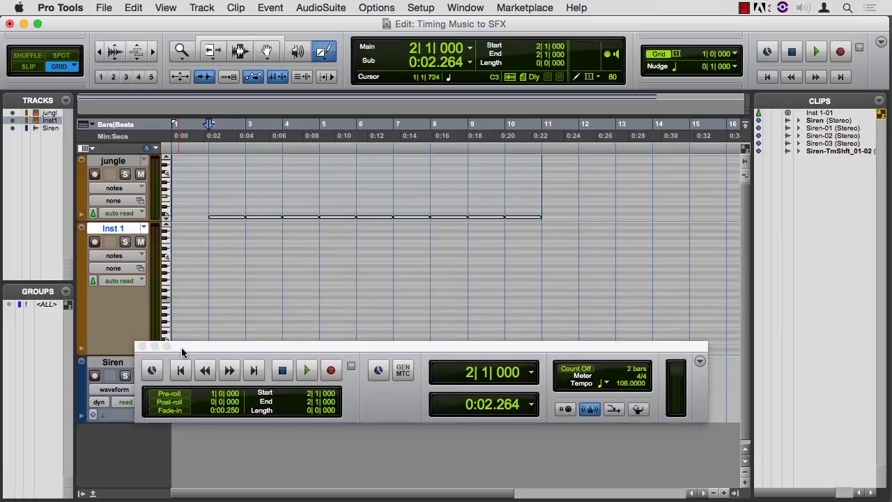
# Draw a row of one-bar C3 notes from bar 2 to bar 11 on Inst 1 and route the track's output to 1-2 (Stereo)
pyautogui.moveTo(213, 298)
pyautogui.mouseDown()
pyautogui.moveTo(494, 293)
pyautogui.moveTo(546, 283)
pyautogui.moveTo(544, 295)
pyautogui.mouseUp()
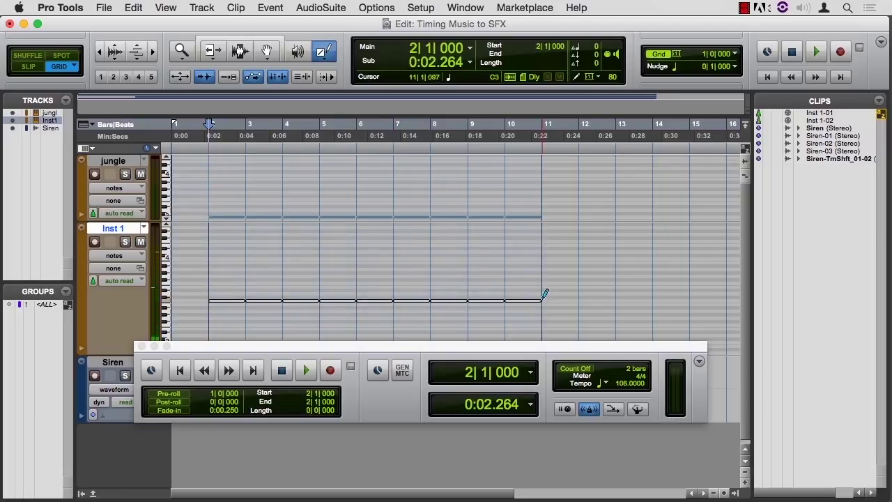
pyautogui.press('super+equal')
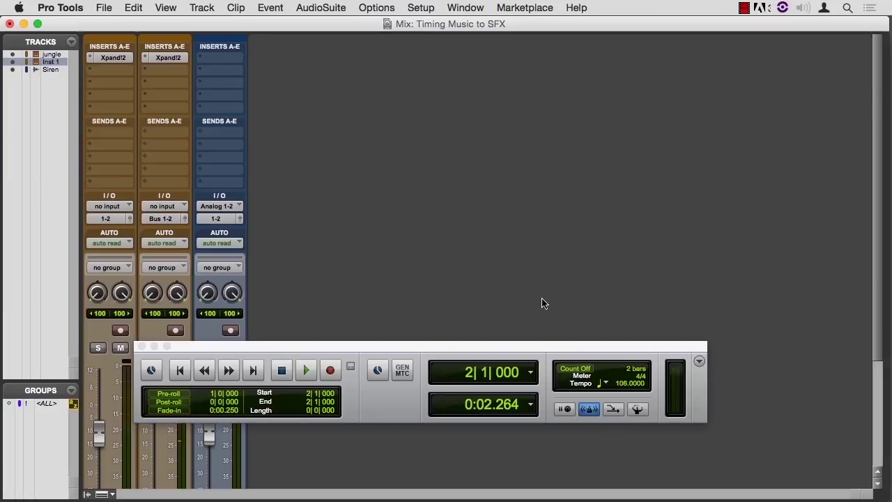
pyautogui.click(173, 221)
pyautogui.moveTo(180, 219)
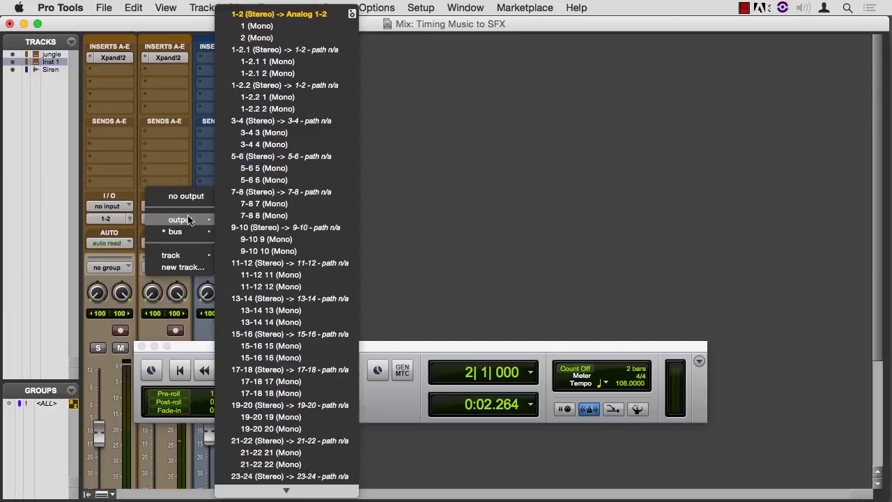
pyautogui.click(308, 15)
# Lower the Inst 1 fader level with the jungle and Siren faders, and audition the mix from bar 2 in the Edit window
pyautogui.moveTo(223, 345); pyautogui.dragTo(362, 297)
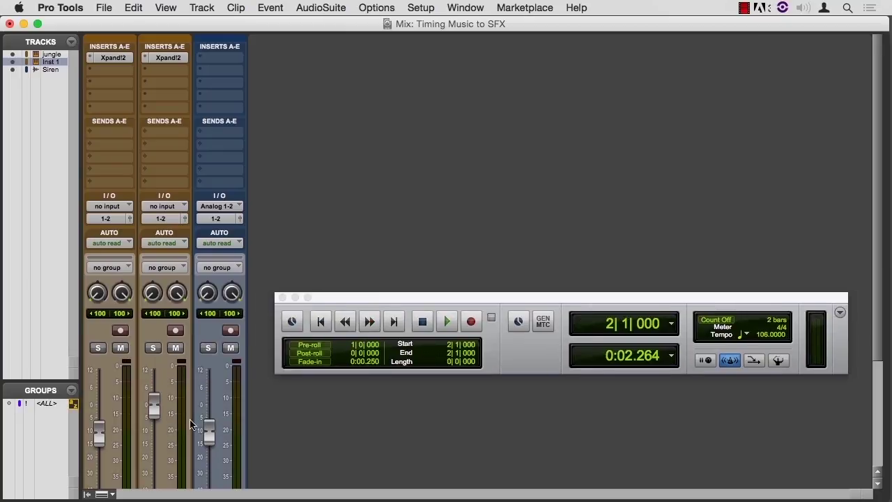
pyautogui.moveTo(151, 410); pyautogui.dragTo(155, 436)
pyautogui.press('super+equal')
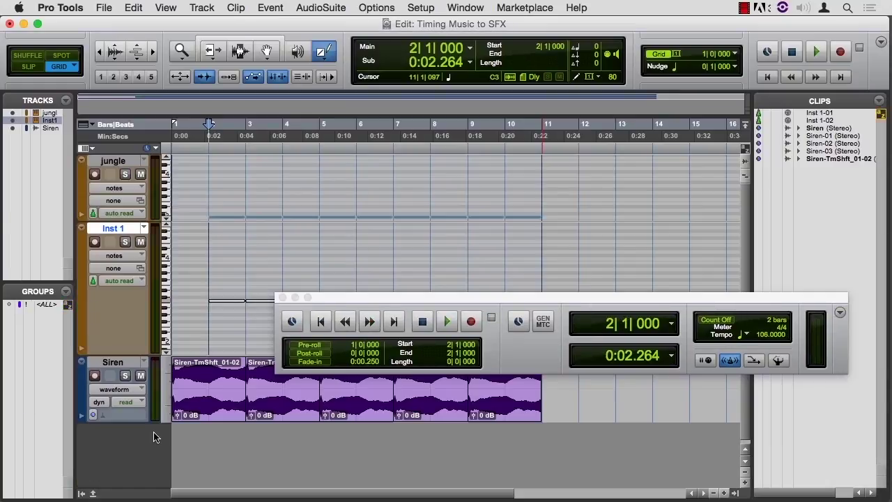
pyautogui.press('space')
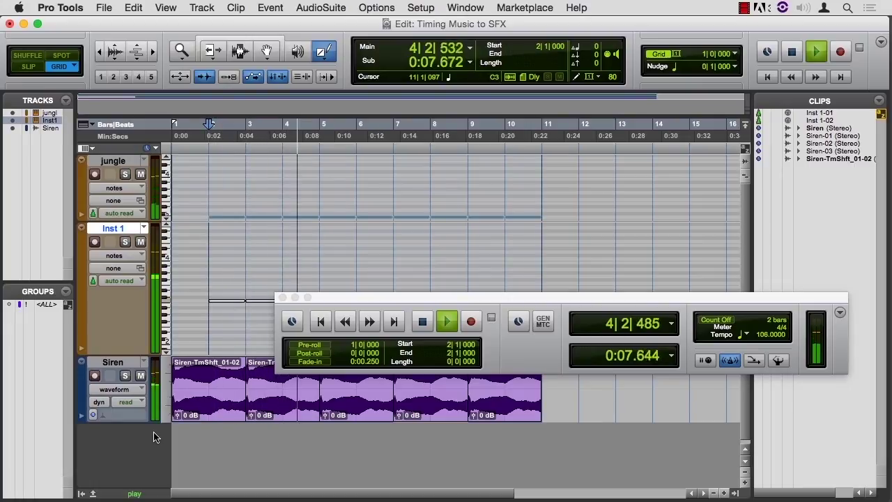
pyautogui.press('space')
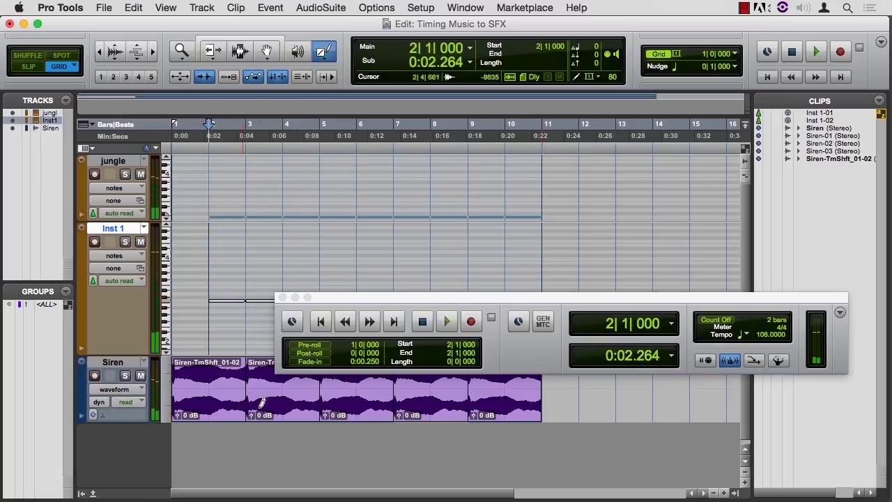
# Move the Transport window clear of the Siren clips and rename the Inst 1 track as funk
pyautogui.moveTo(498, 299); pyautogui.dragTo(548, 207)
pyautogui.doubleClick(106, 230)
pyautogui.write('funk')
pyautogui.press('Return')
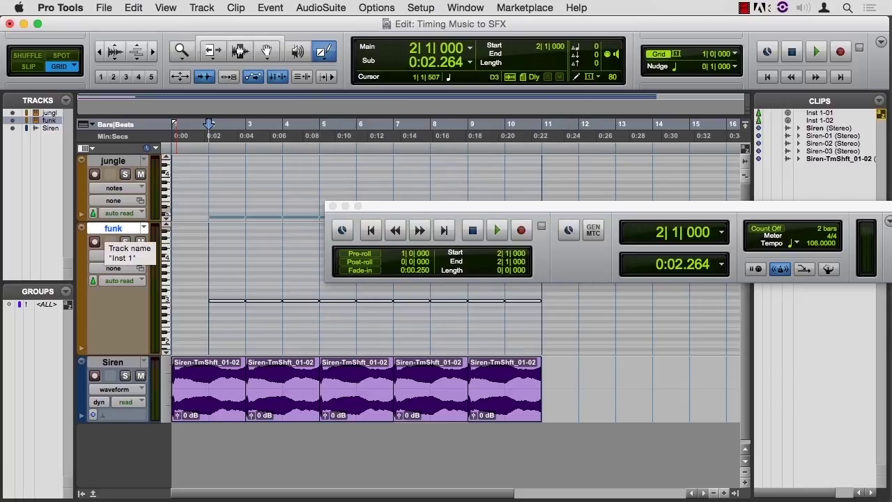
# During playback in the Mix window, raise the funk fader slightly and the jungle fader to just below 0 dB, and return to the Edit window
pyautogui.press('super+equal')
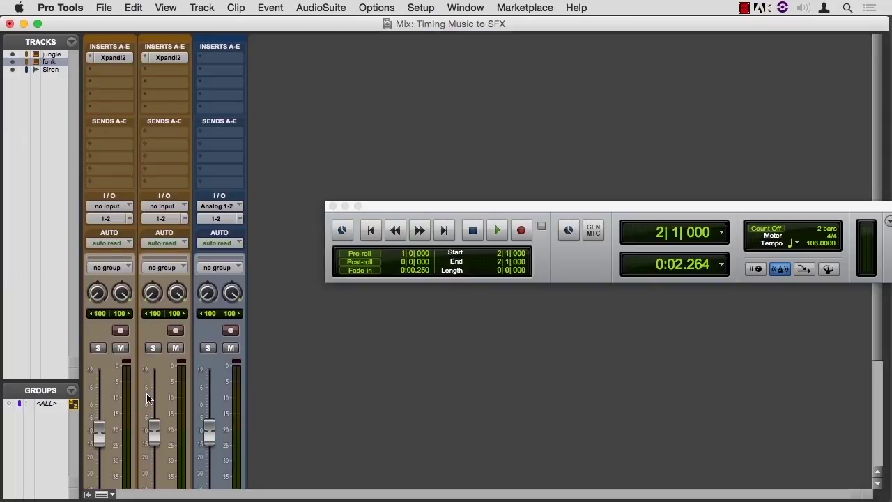
pyautogui.scroll(-2, 155, 411)
pyautogui.press('space')
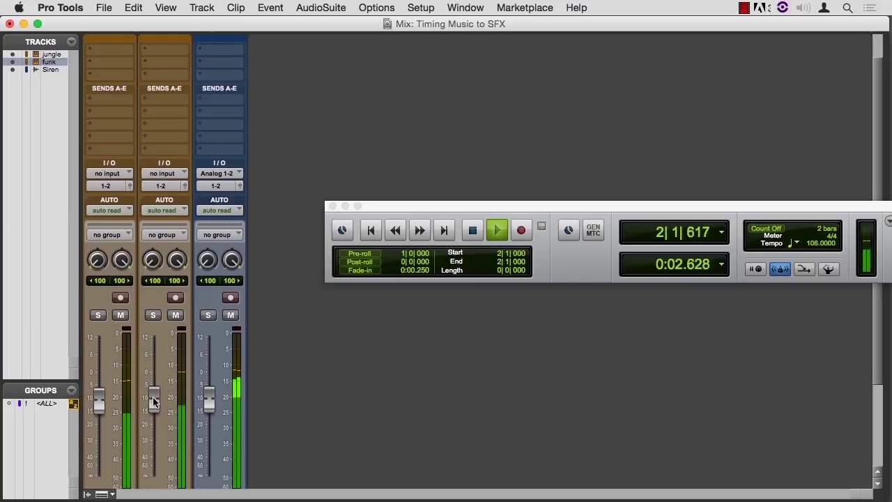
pyautogui.moveTo(154, 423); pyautogui.dragTo(149, 394)
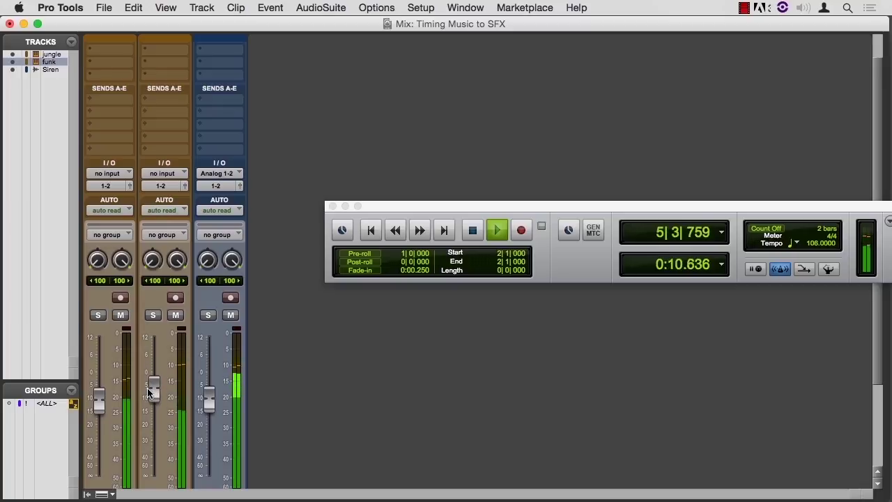
pyautogui.moveTo(98, 401); pyautogui.dragTo(98, 385)
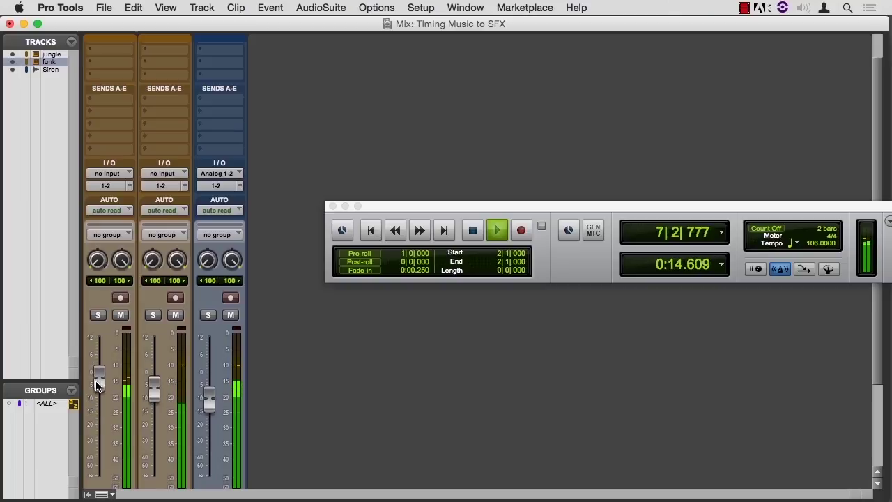
pyautogui.press('space')
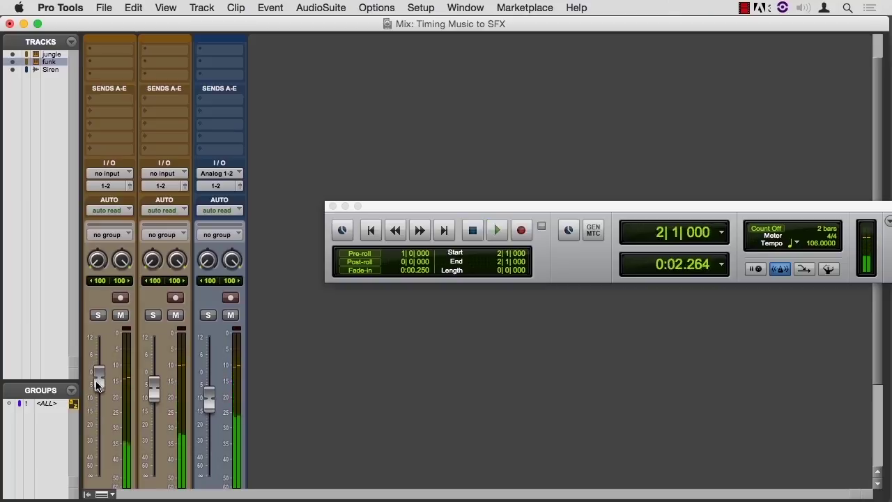
pyautogui.press('super+equal')
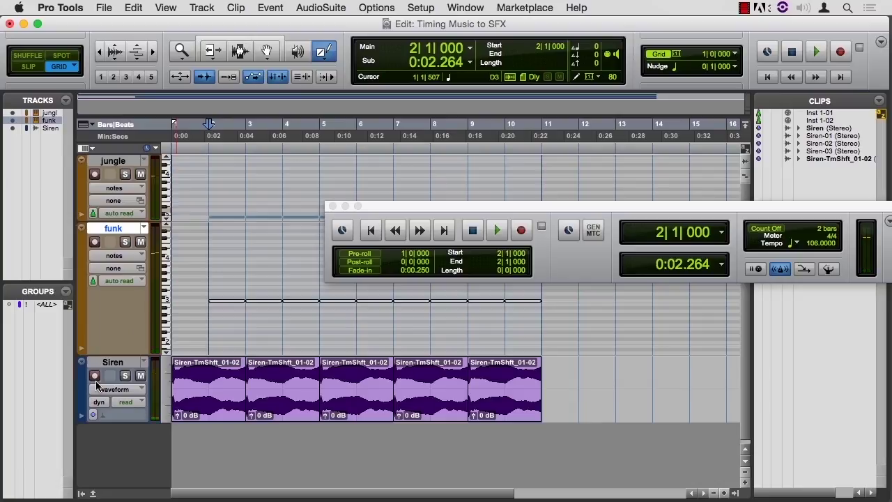